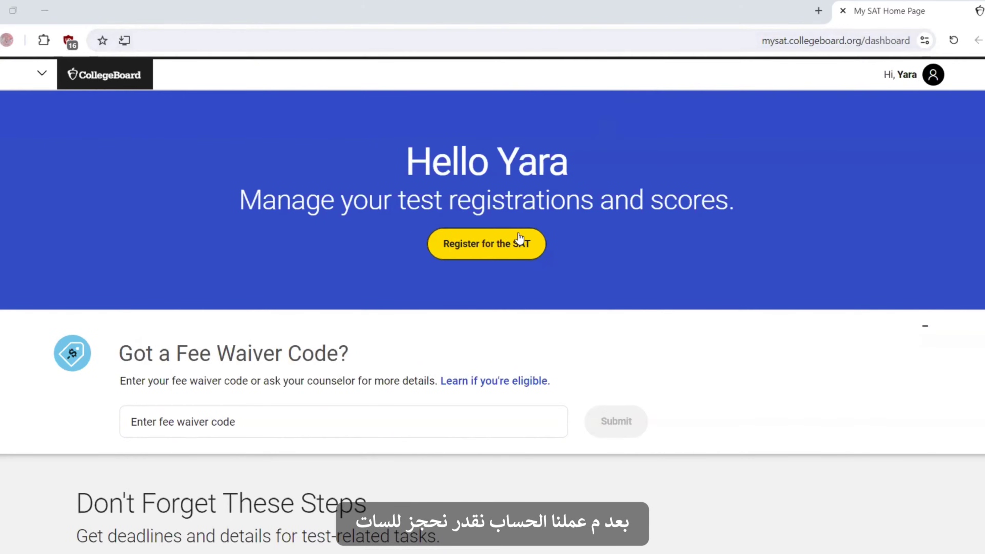
- Start a new SAT registration from the dashboard and begin the Step 1 information form
click(504, 248)
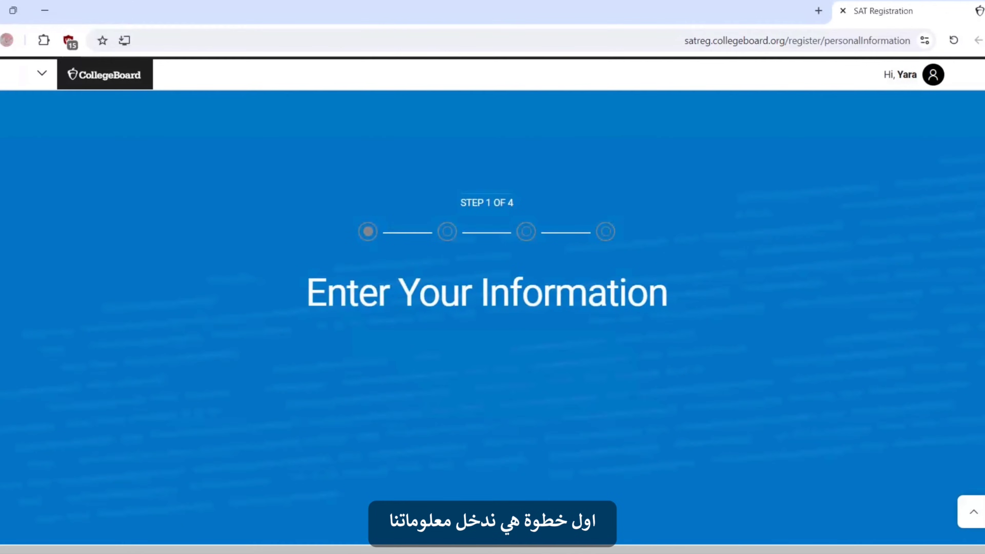
scroll(493, 272, down, 5)
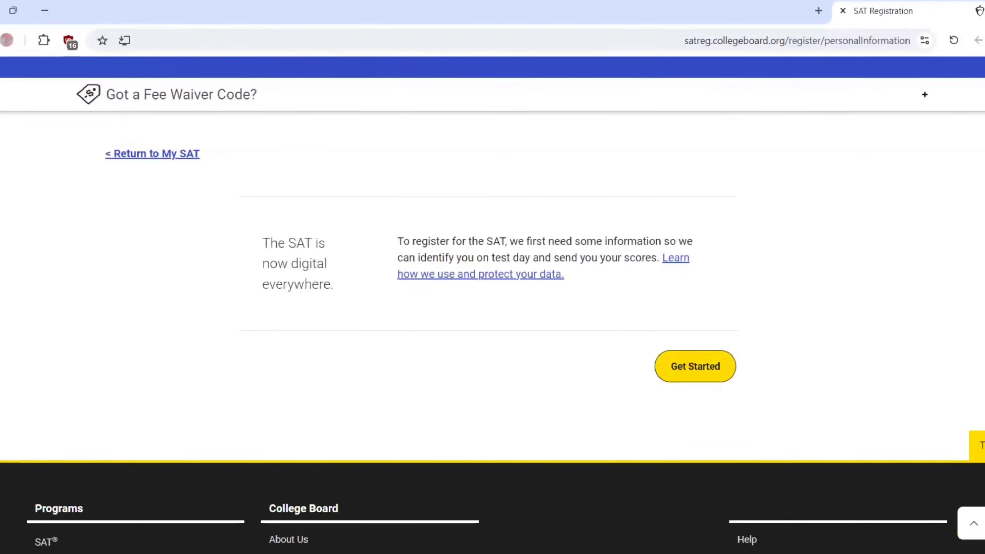
click(684, 368)
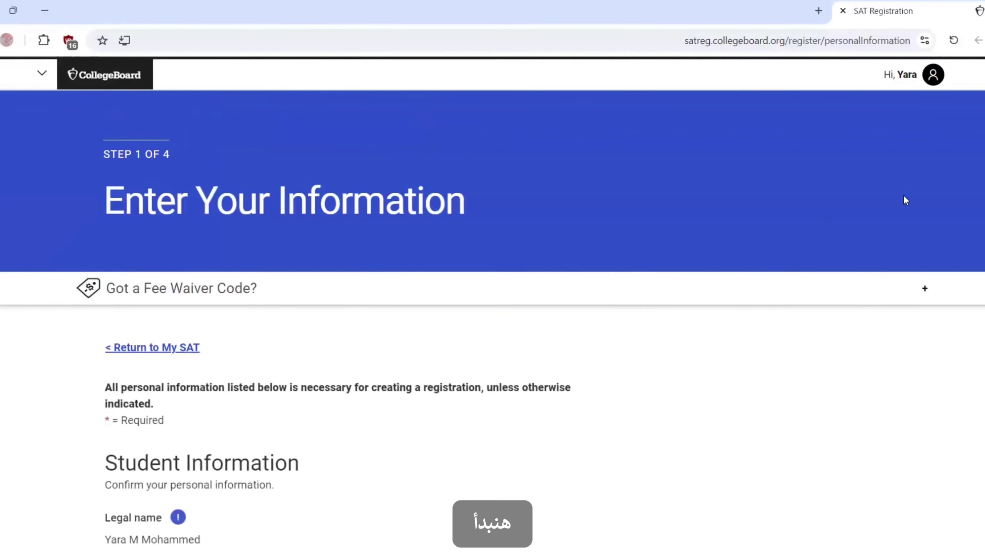
- Confirm the June 2025 graduation date and 12th Grade, then continue past Contact Information
scroll(493, 311, down, 5)
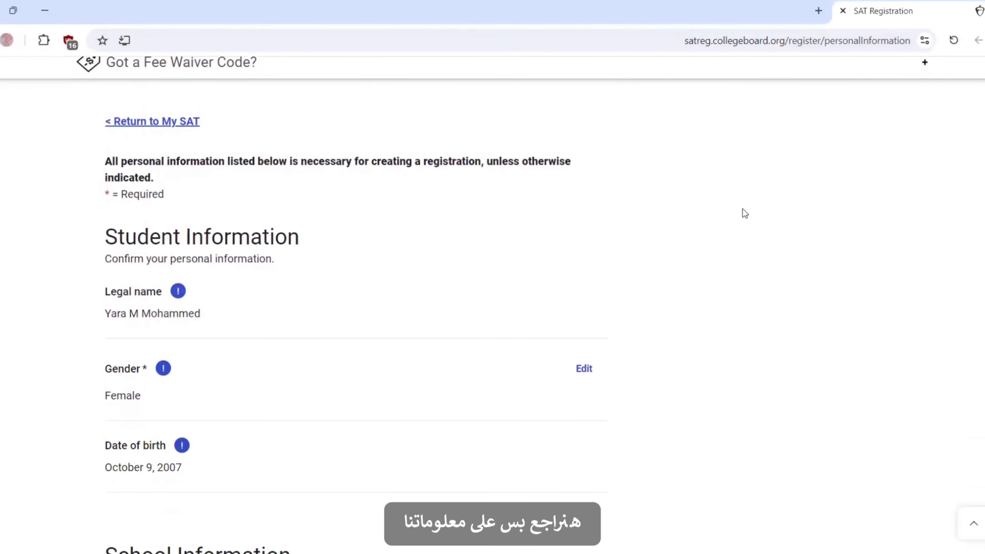
scroll(889, 252, down, 12)
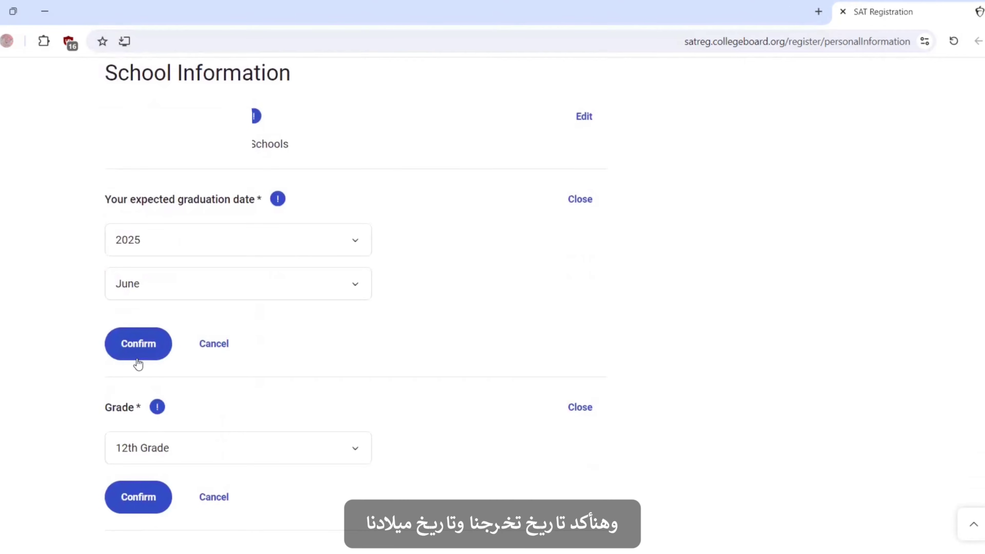
click(138, 344)
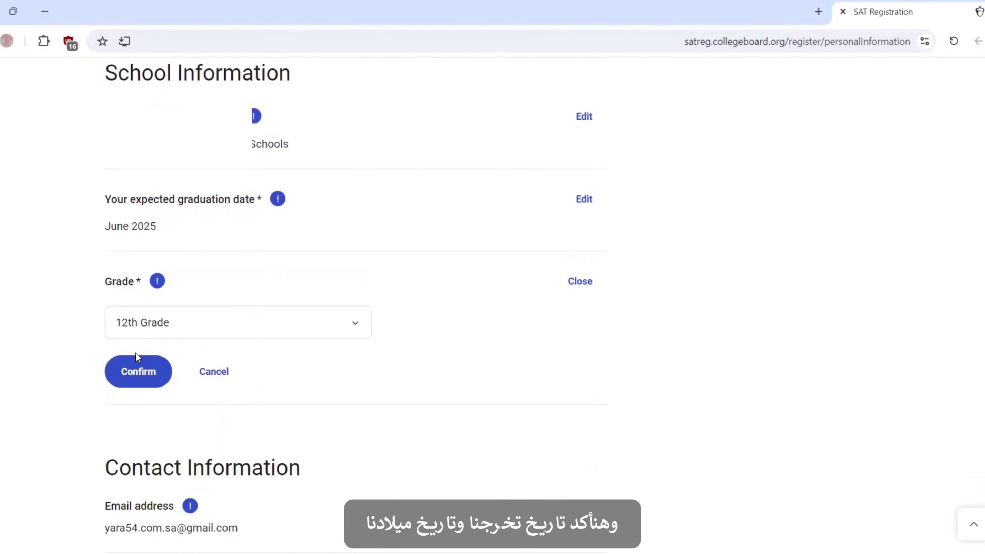
click(136, 370)
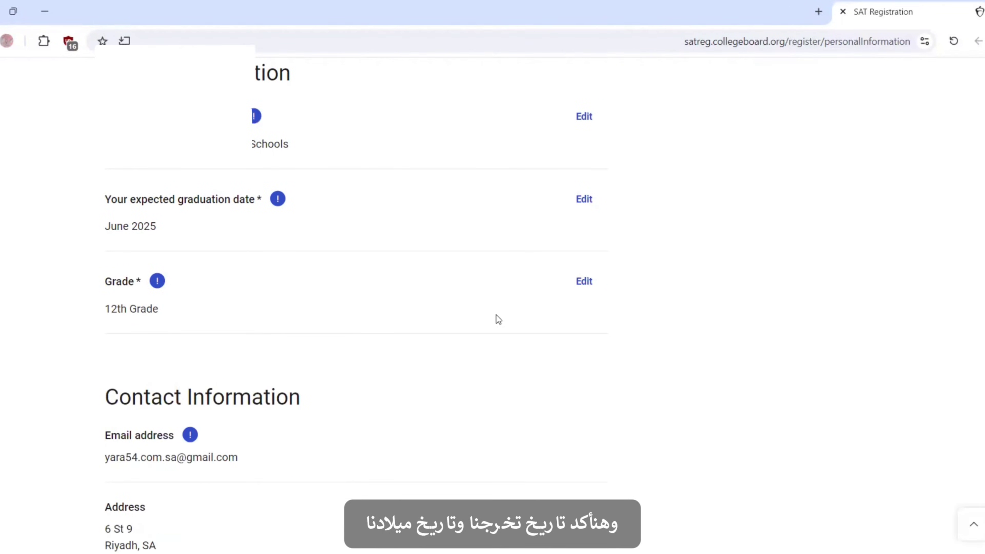
scroll(366, 306, down, 5)
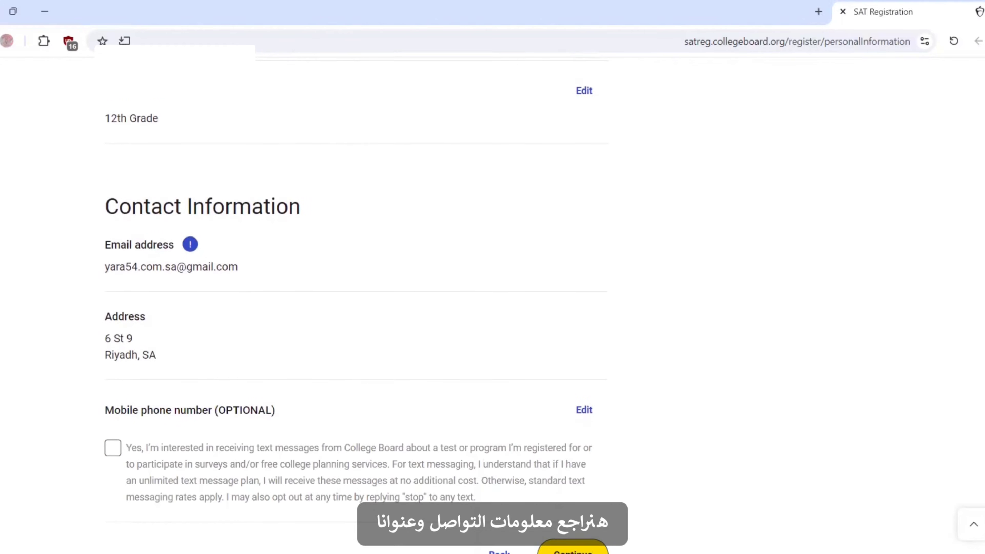
scroll(366, 306, down, 1)
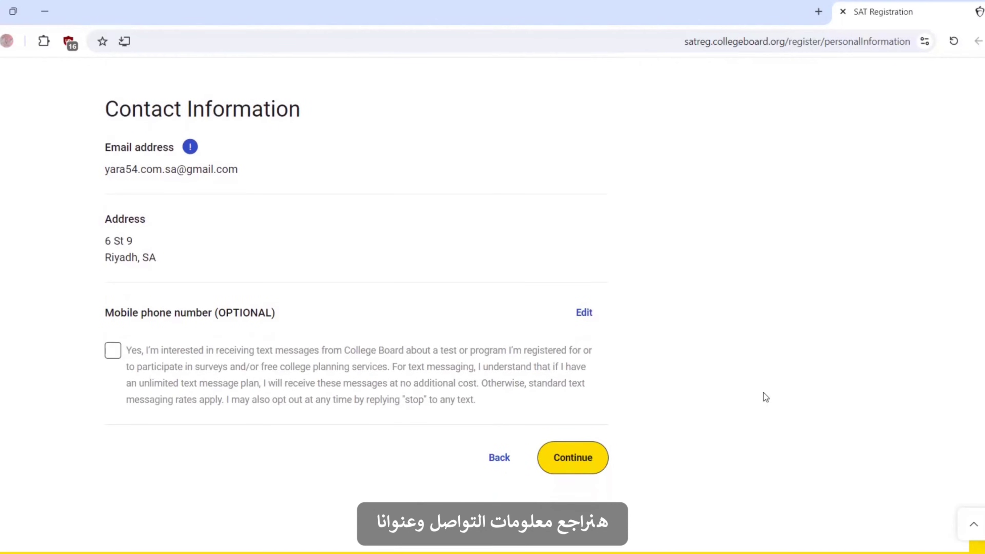
click(580, 459)
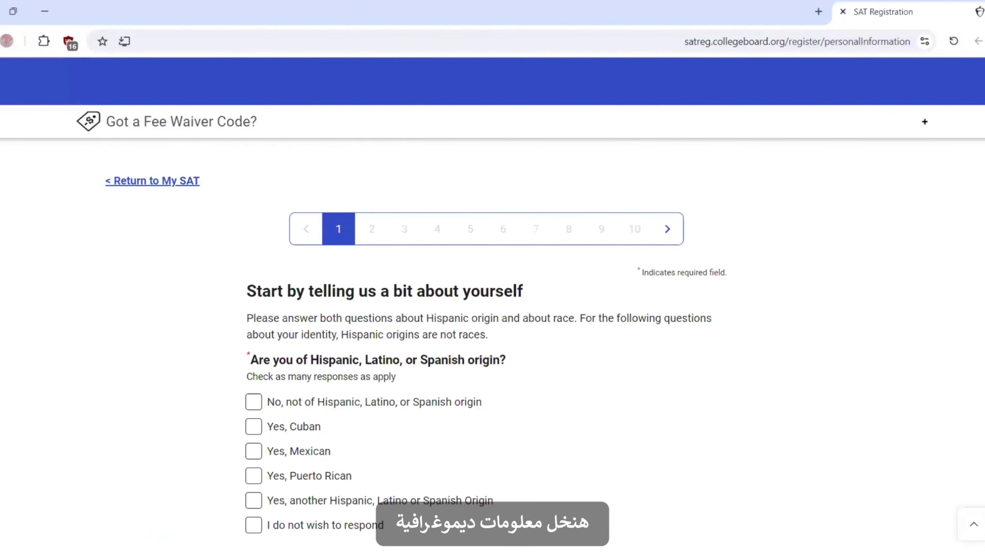
- Answer not of Hispanic, Latino, or Spanish origin and decline to state race
scroll(492, 310, down, 3)
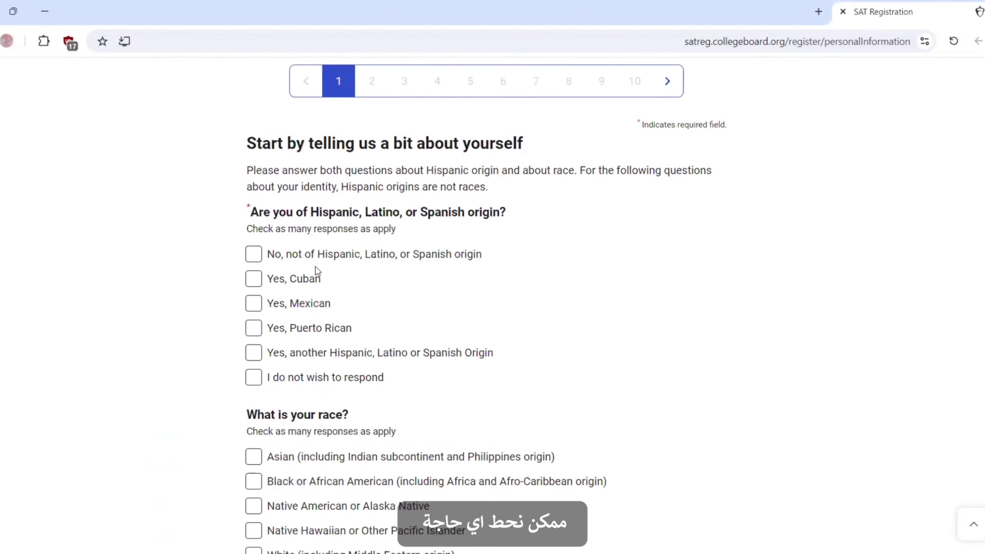
click(254, 255)
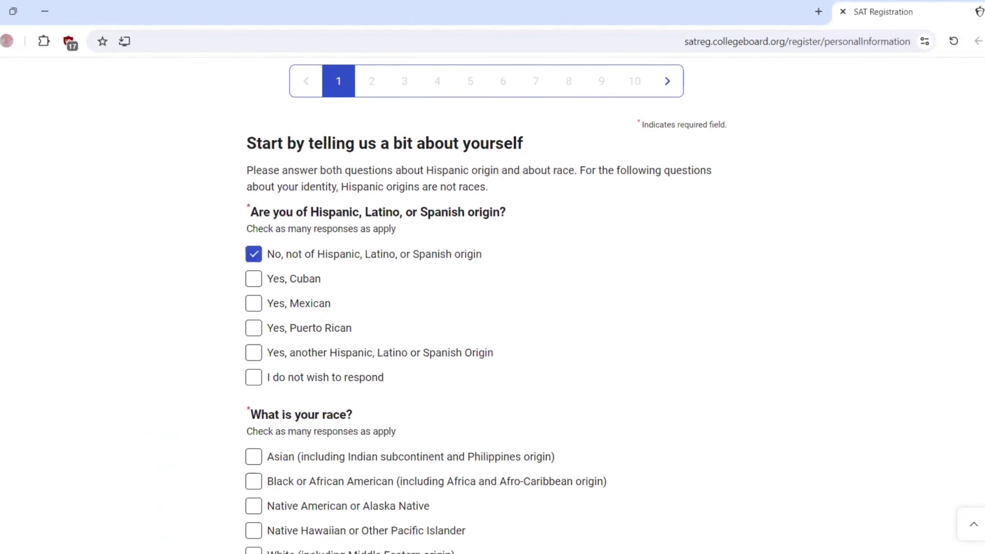
scroll(492, 310, down, 5)
click(255, 352)
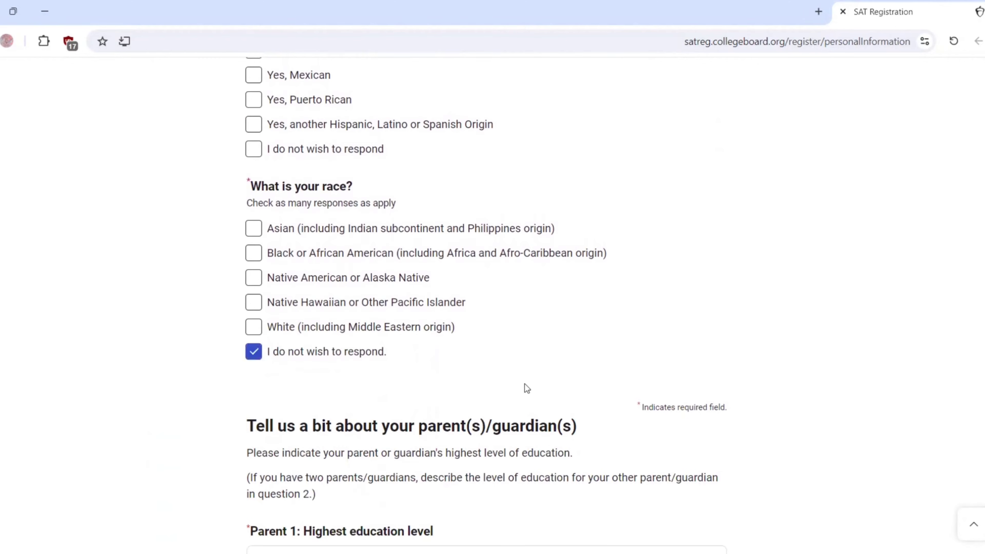
- Set both Parent 1 and Parent 2 education levels to 'I do not wish to respond'
scroll(514, 371, down, 5)
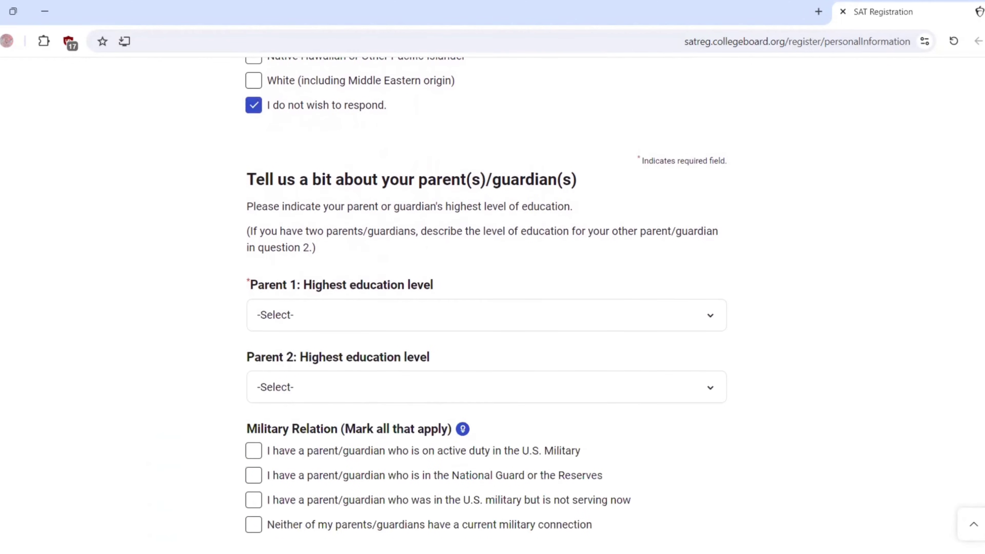
click(482, 326)
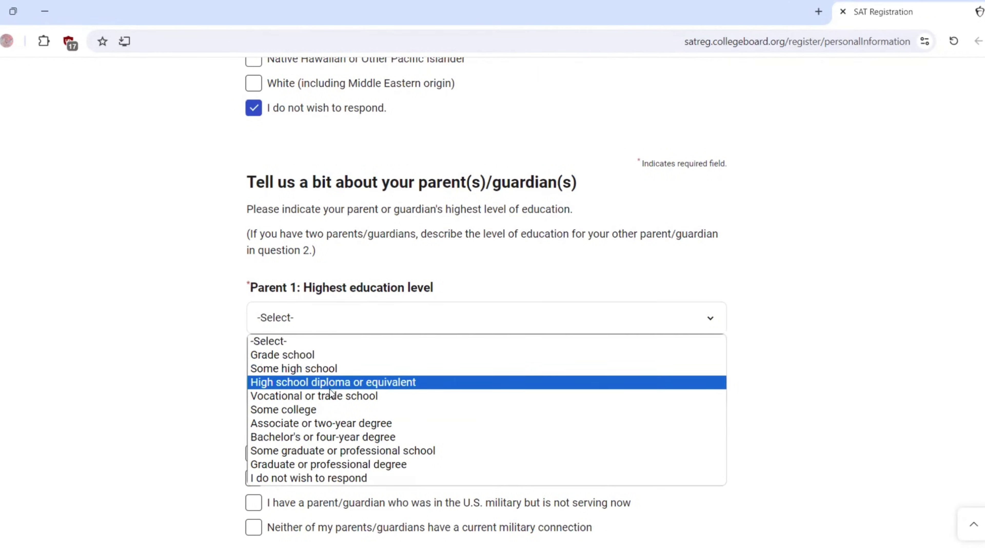
click(297, 477)
scroll(816, 315, down, 2)
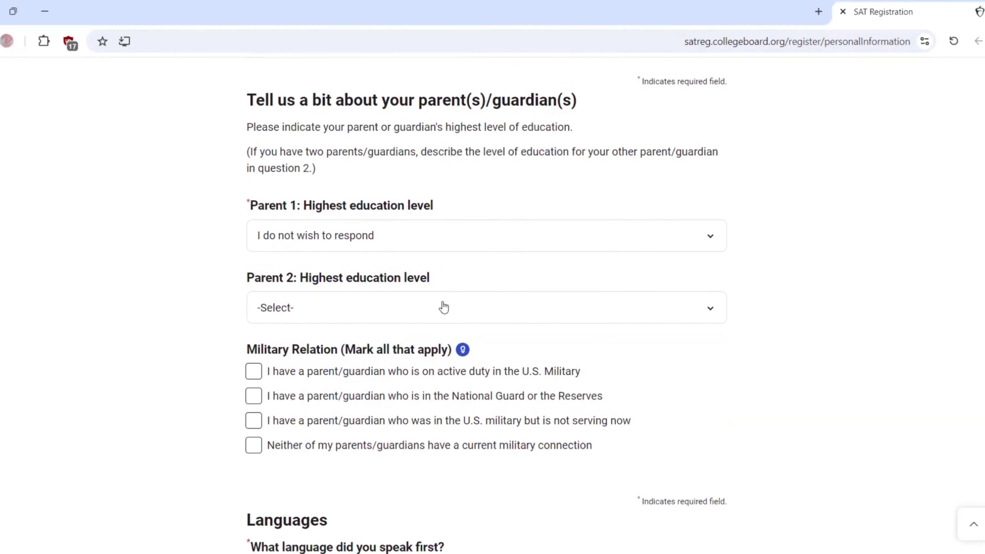
click(444, 307)
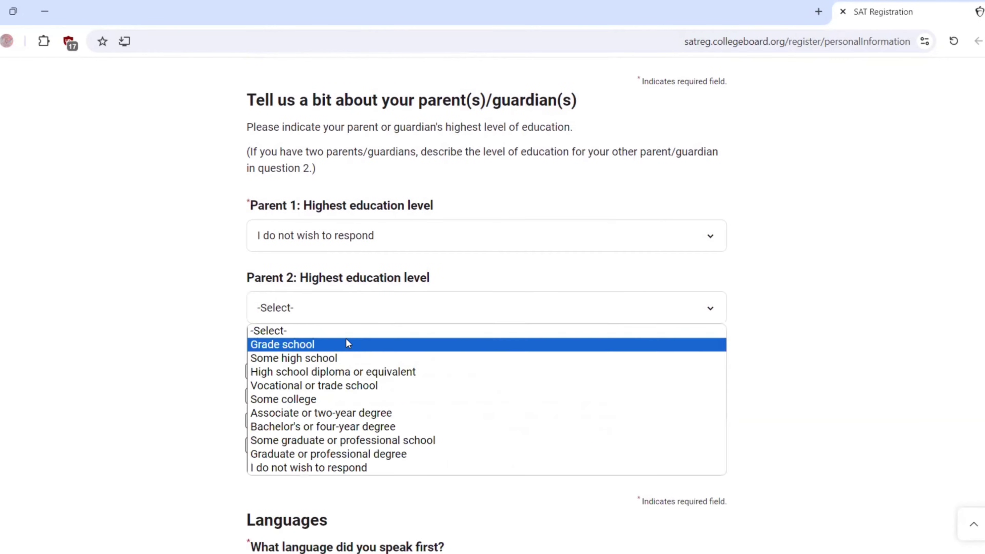
click(307, 468)
- Answer 'English and another language' to both language questions and submit the page
scroll(972, 421, down, 8)
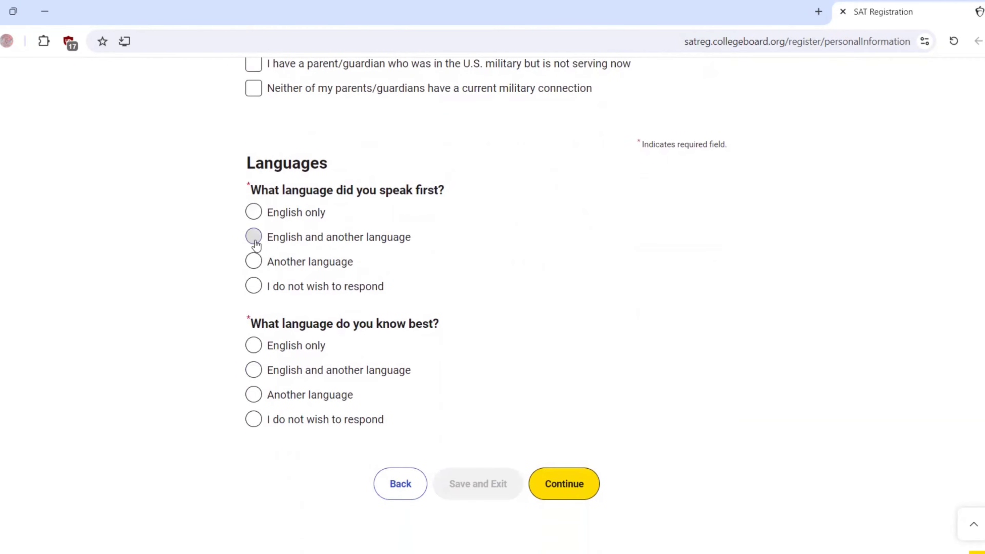
click(255, 244)
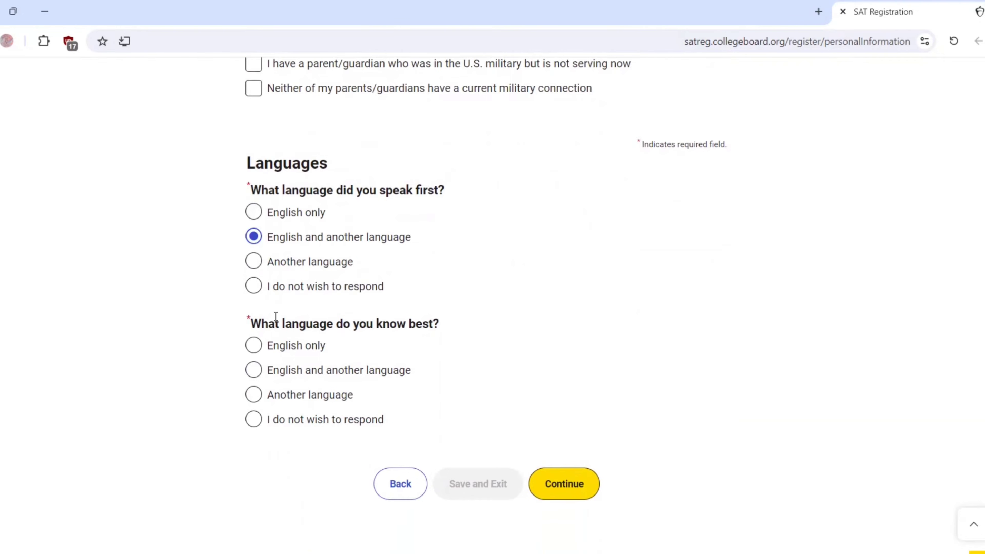
click(253, 372)
click(555, 485)
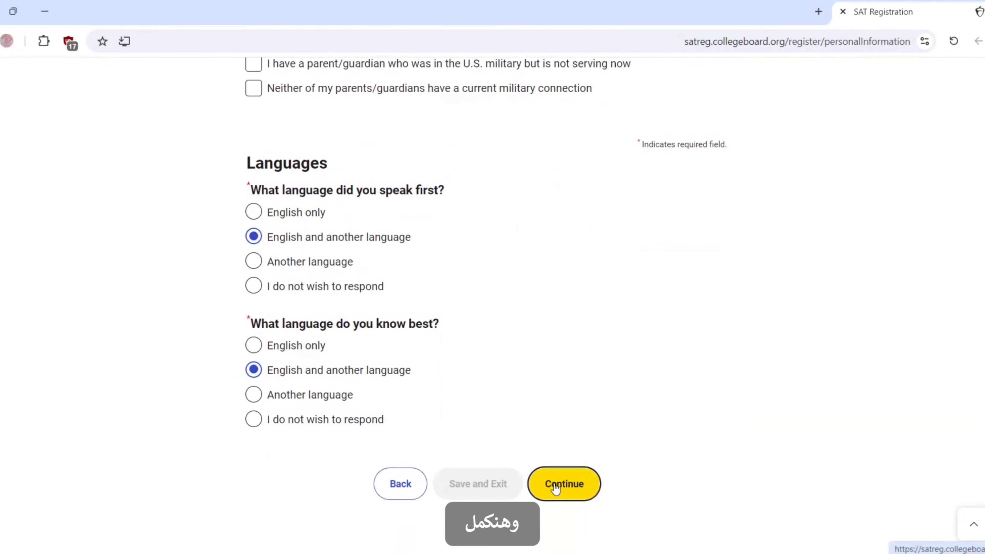
- Answer 'No, thanks' to the Student Search Service and continue to page 3
scroll(930, 297, down, 3)
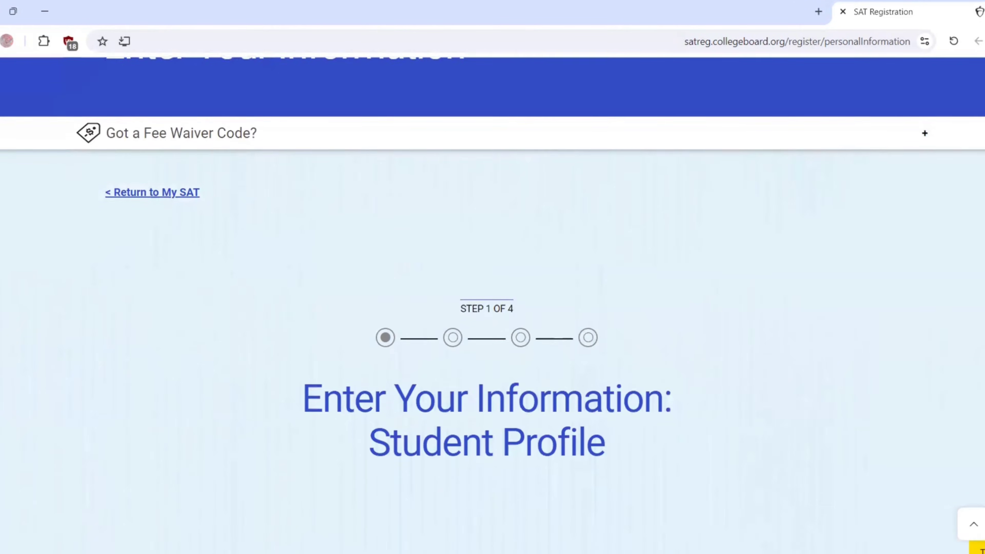
scroll(982, 286, down, 2)
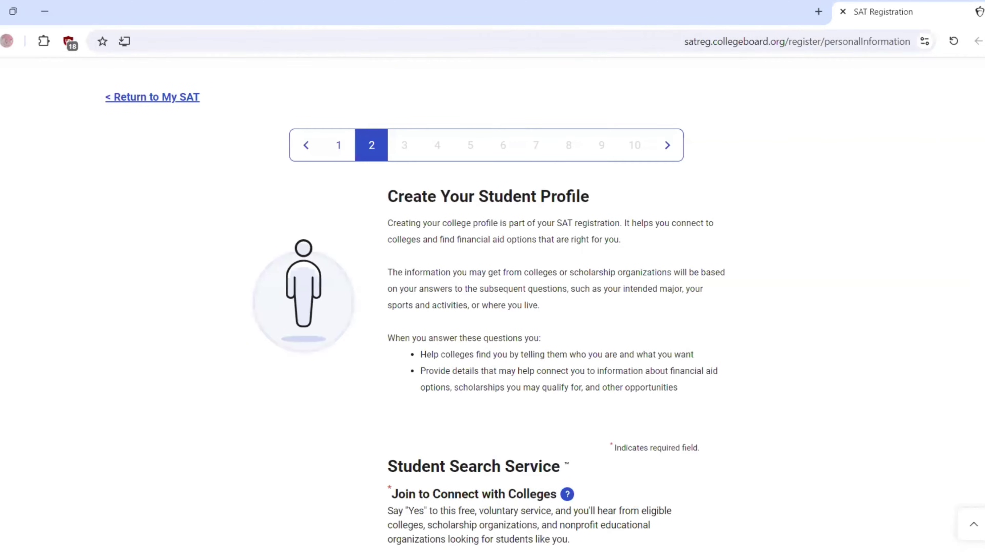
scroll(493, 310, down, 8)
scroll(492, 311, up, 5)
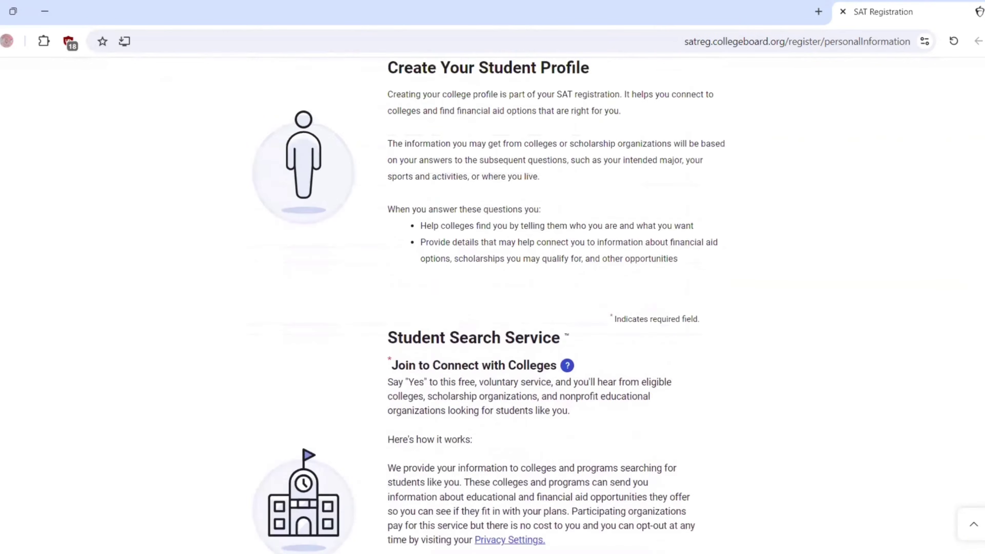
scroll(974, 381, down, 5)
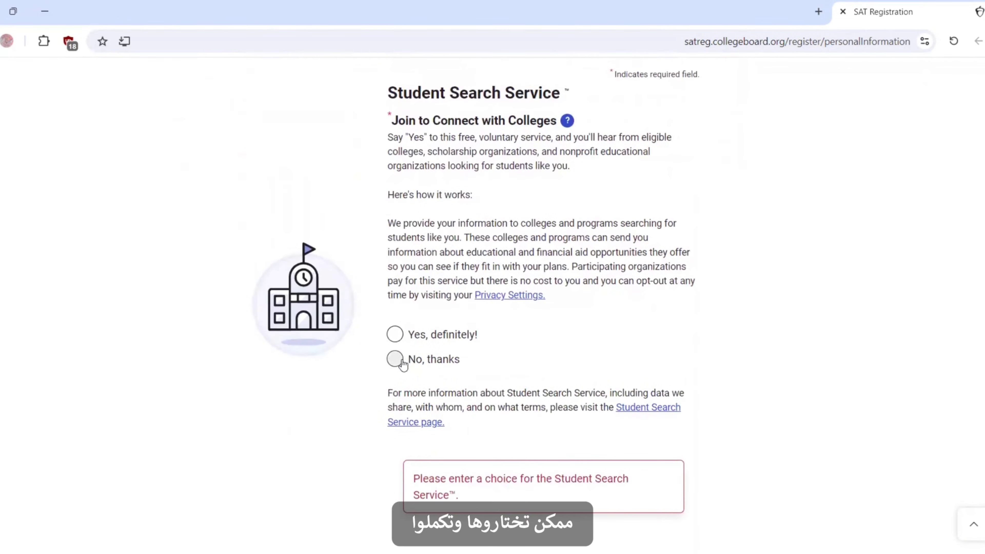
click(395, 359)
scroll(705, 375, down, 5)
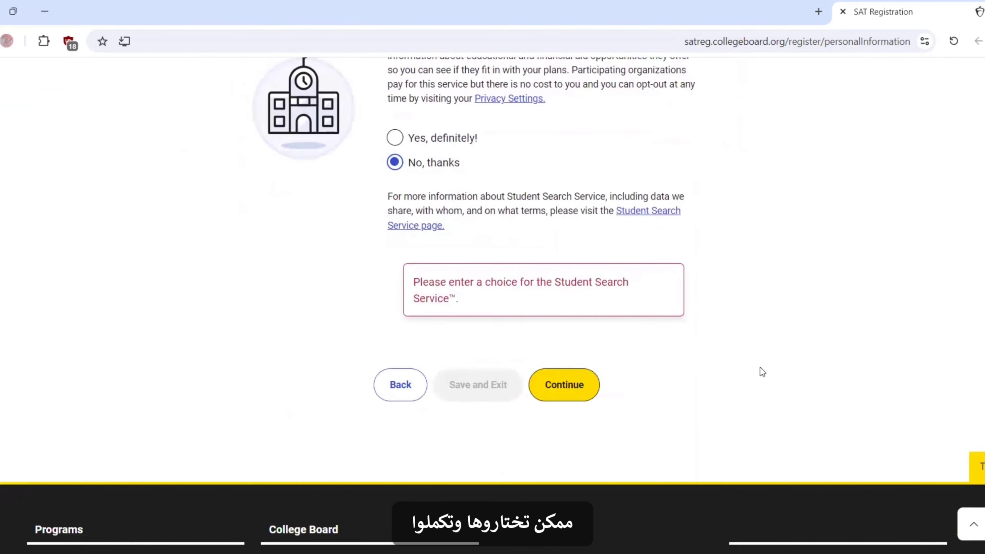
click(549, 384)
scroll(954, 275, down, 5)
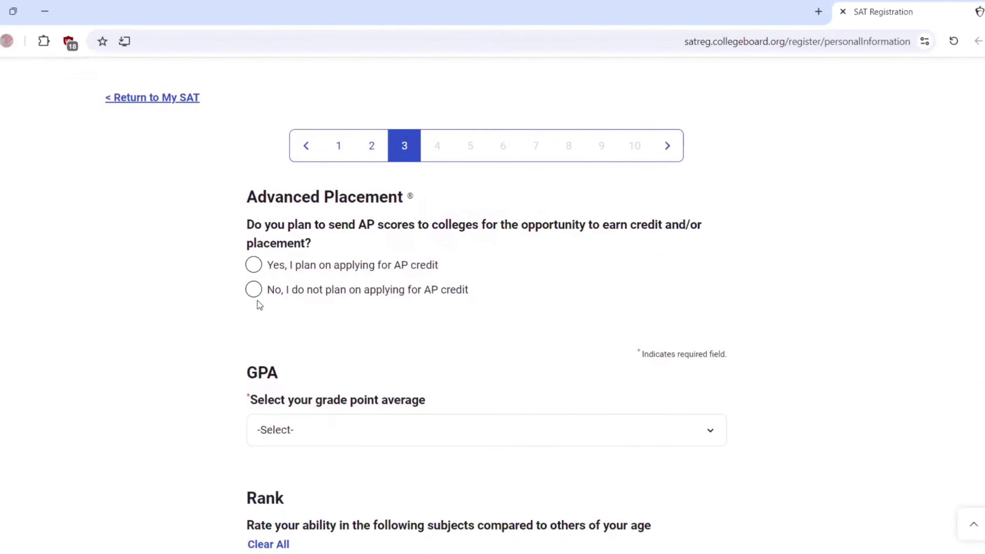
- Decline AP credit, set GPA to 'I do not wish to respond', and save
click(255, 289)
click(303, 429)
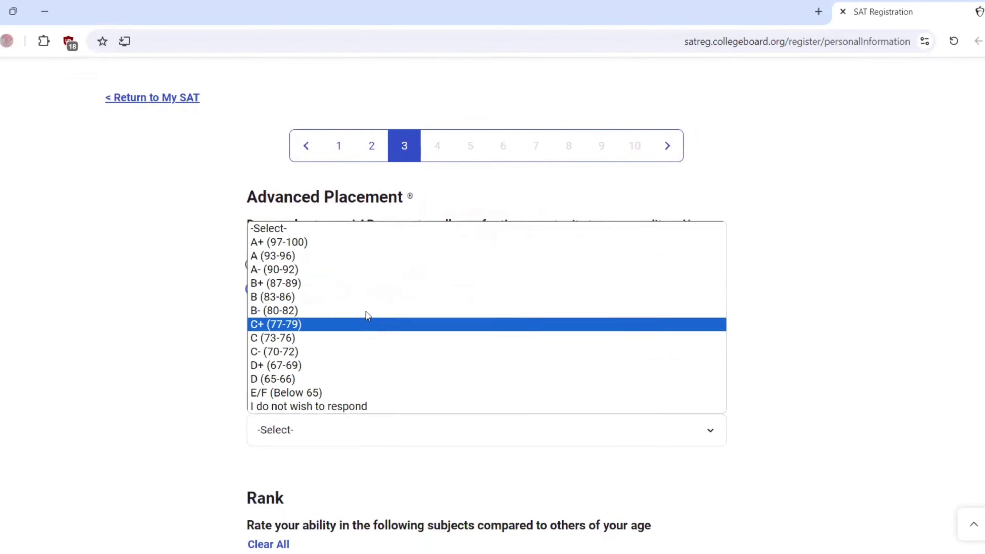
click(318, 408)
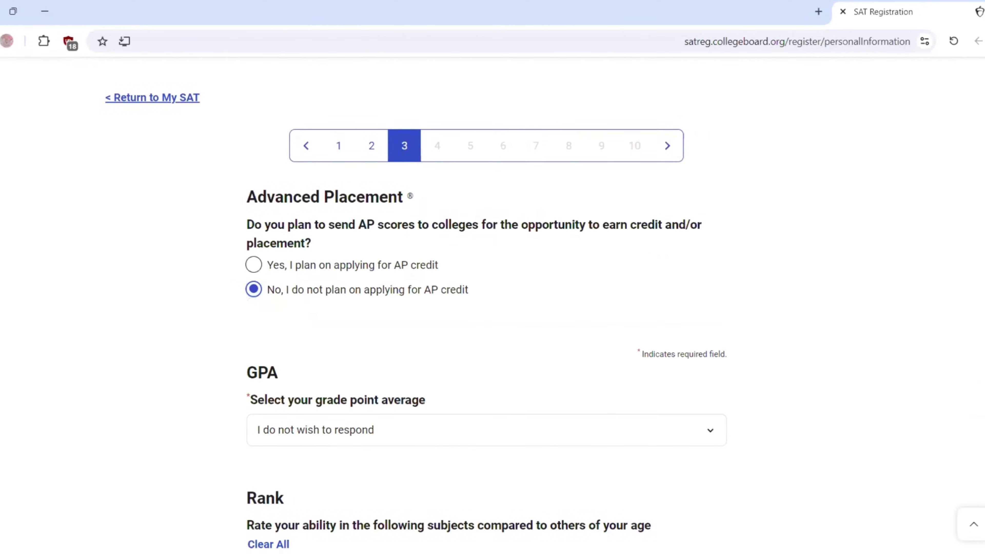
scroll(977, 330, down, 7)
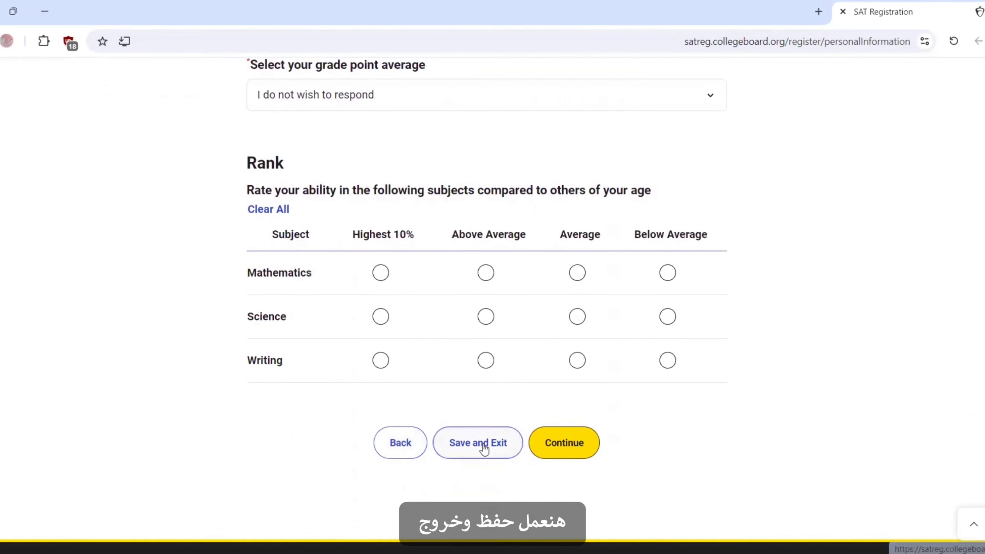
click(471, 458)
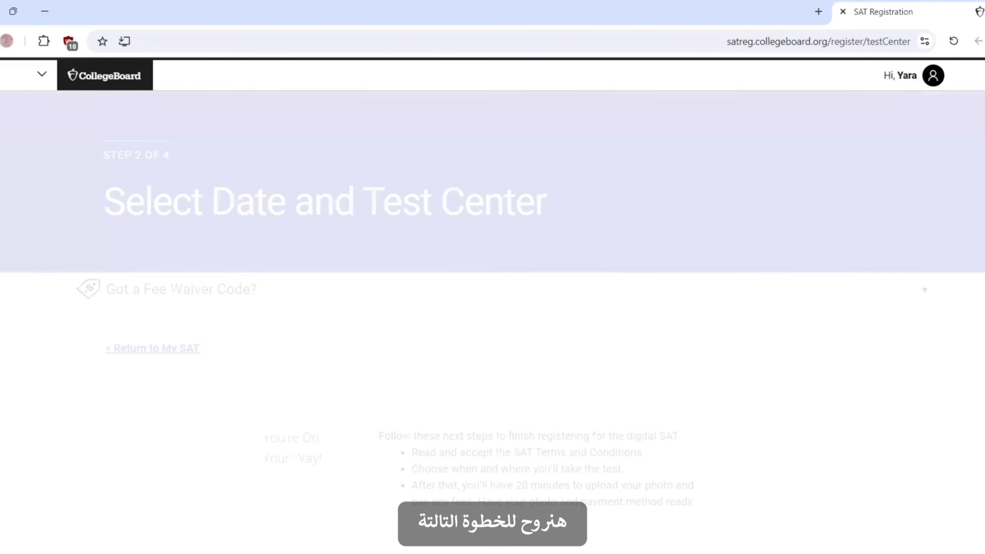
- Start the date and test center step and accept the SAT Terms and Conditions
scroll(493, 311, down, 4)
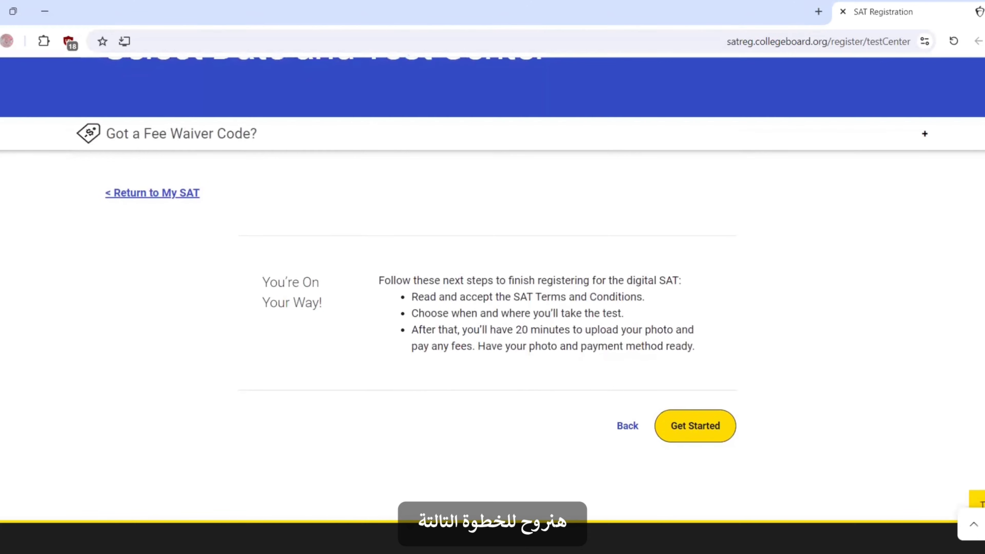
click(689, 425)
scroll(890, 324, down, 8)
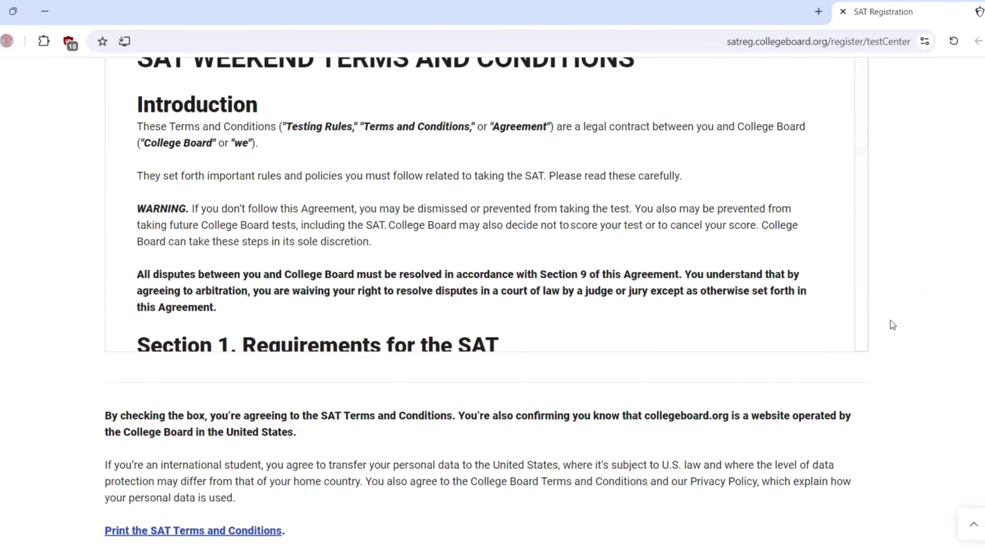
scroll(861, 344, down, 2)
scroll(859, 340, down, 15)
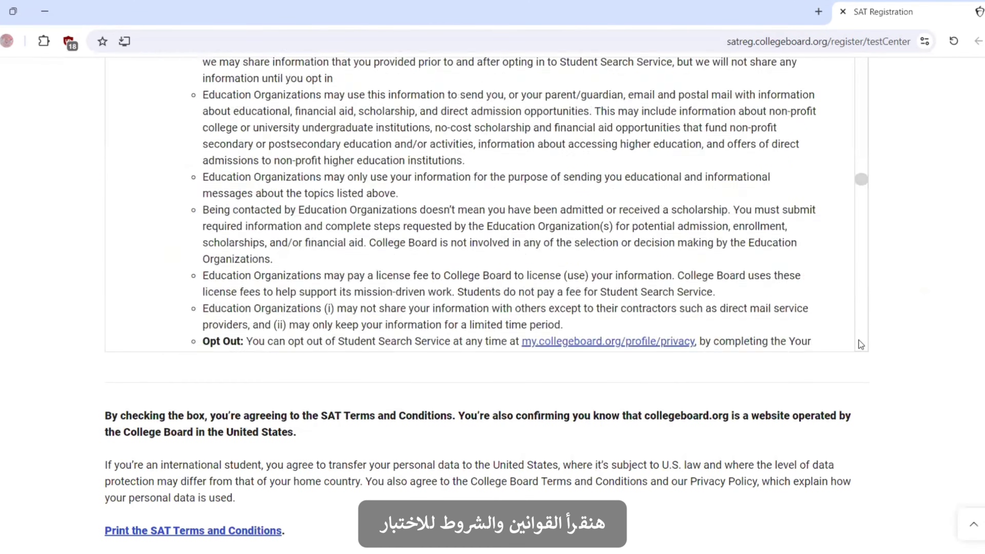
scroll(859, 341, down, 15)
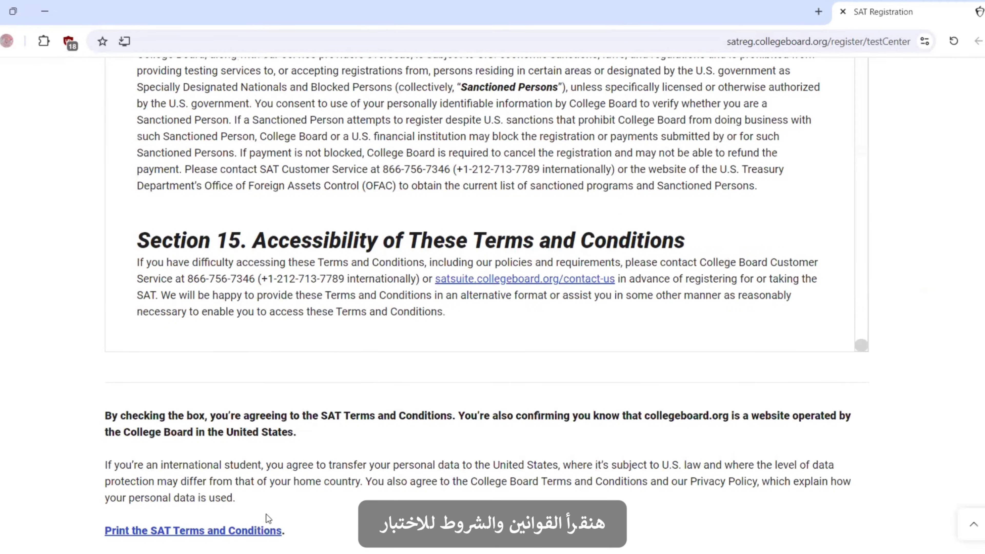
scroll(220, 483, down, 5)
click(112, 411)
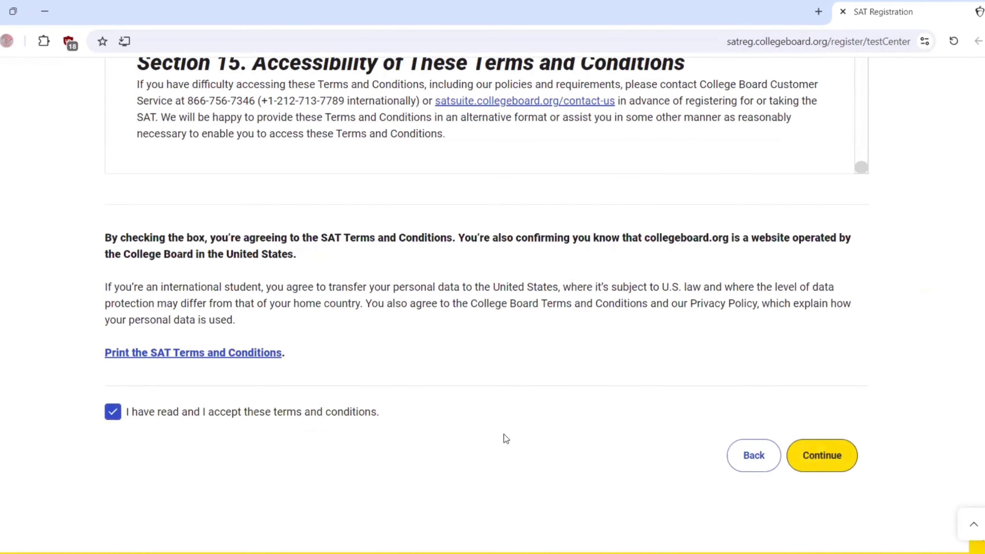
click(813, 455)
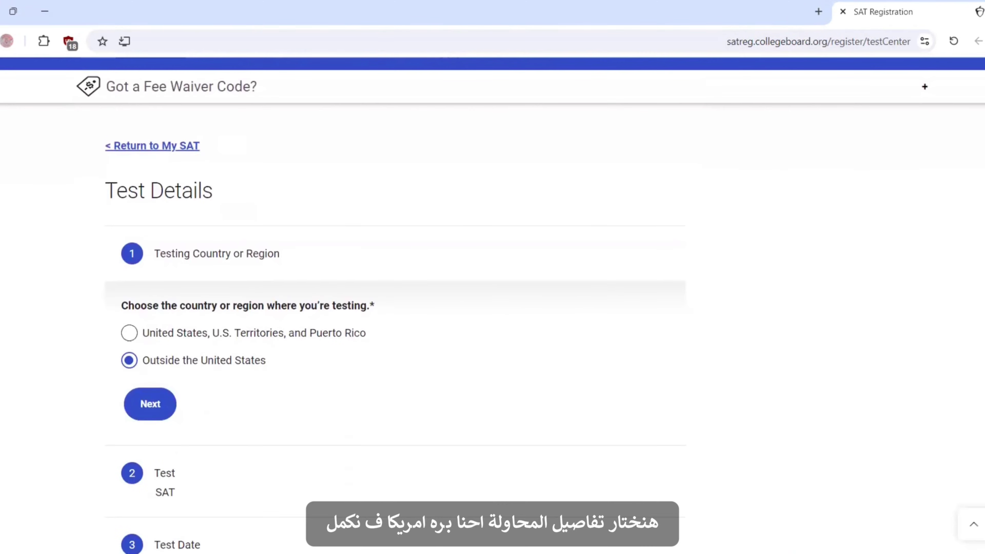
- Keep testing Outside the United States and choose the October 5 test date
click(147, 410)
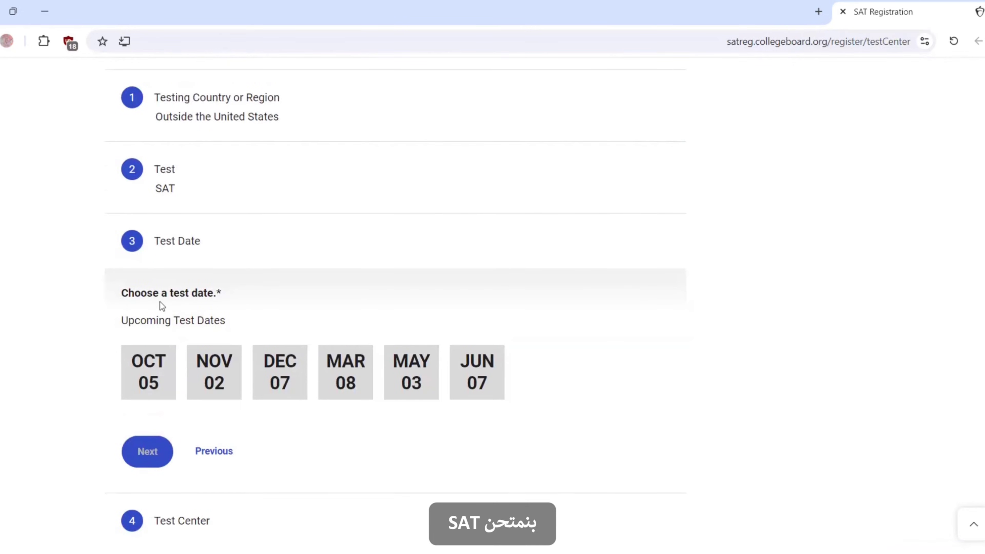
scroll(912, 268, down, 3)
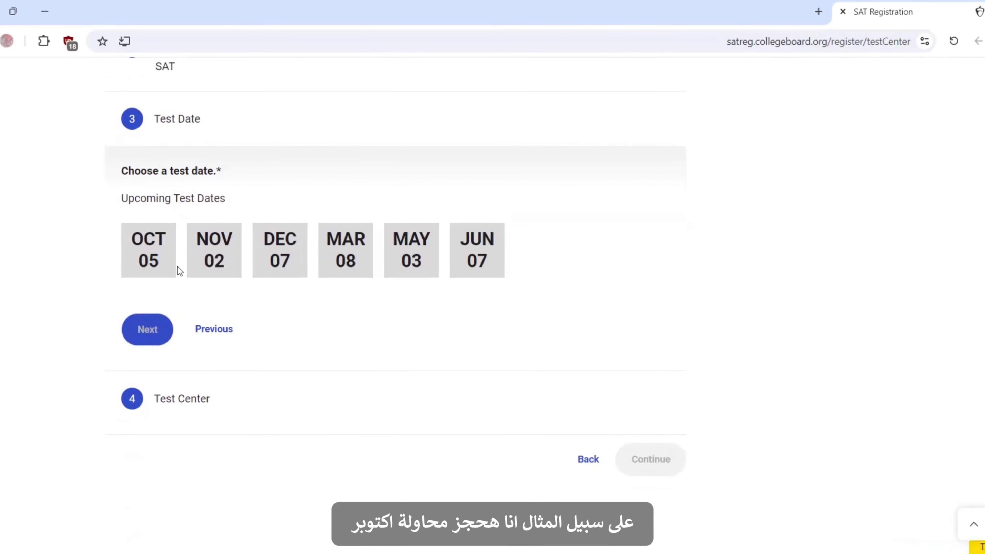
click(149, 255)
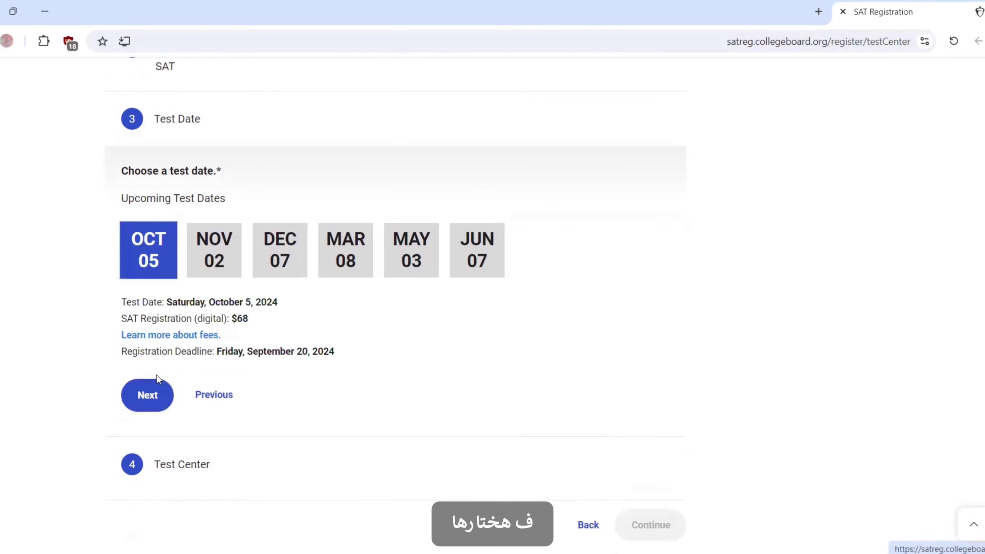
click(152, 393)
scroll(683, 369, down, 5)
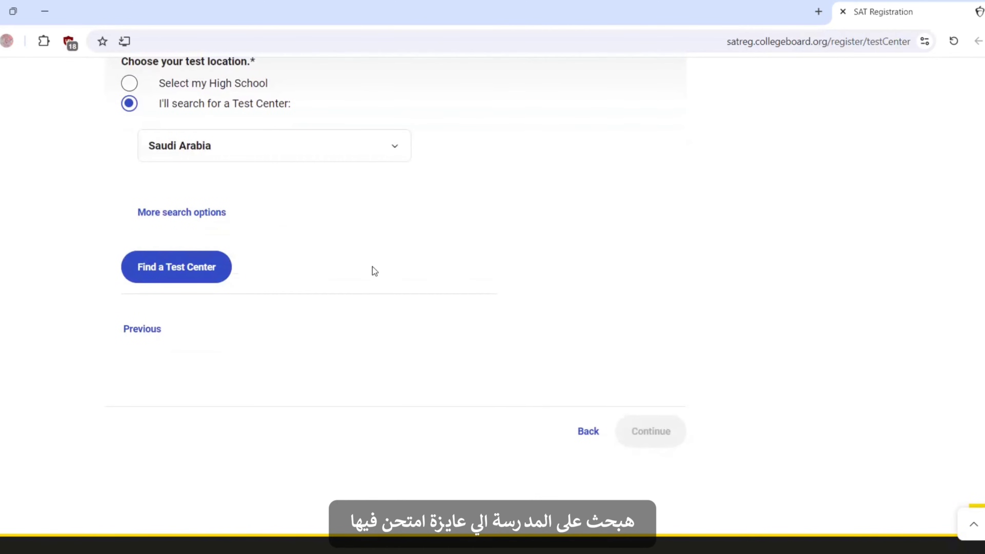
- Search Saudi Arabia centers and choose Al Rowad Intl Sch (female Only) from results page 3
click(167, 272)
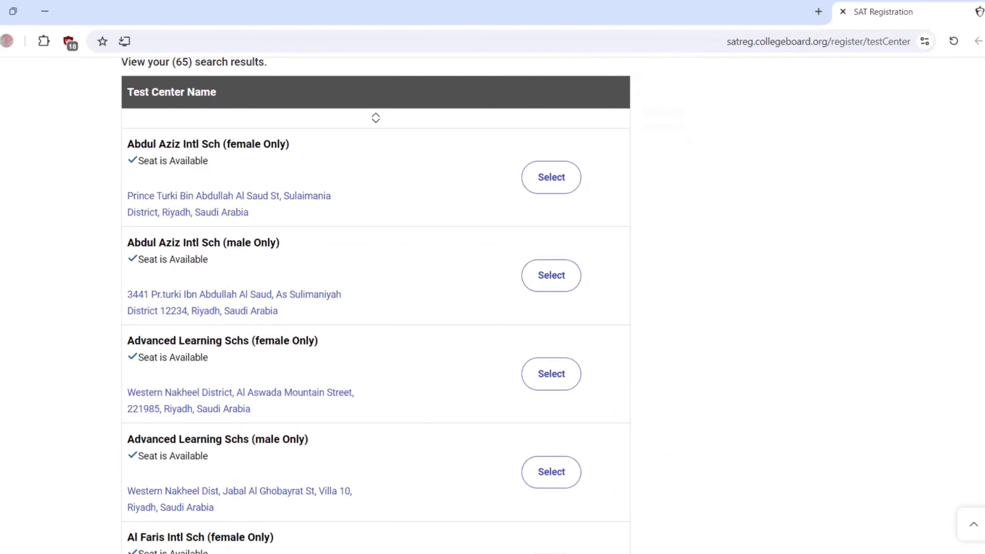
scroll(375, 271, down, 3)
click(358, 504)
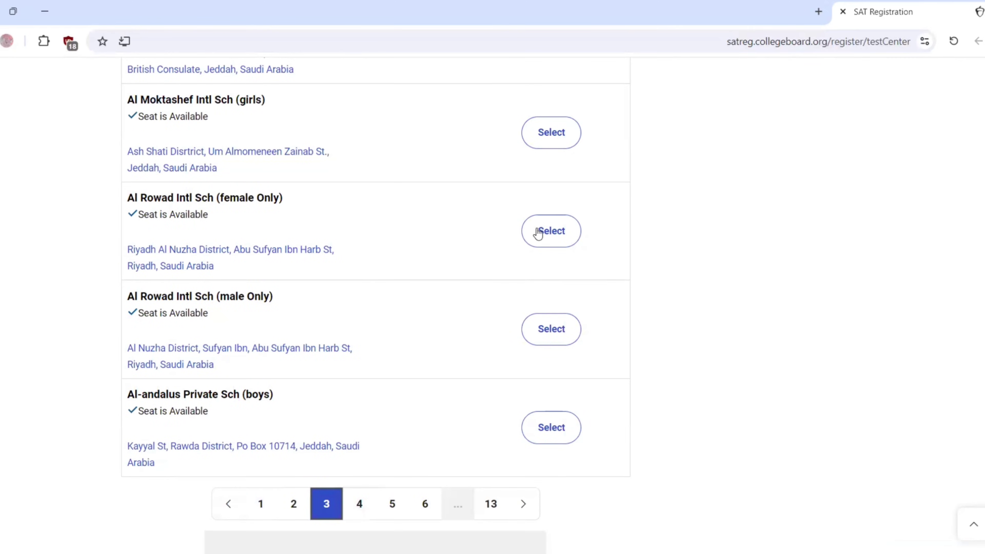
scroll(538, 234, down, 6)
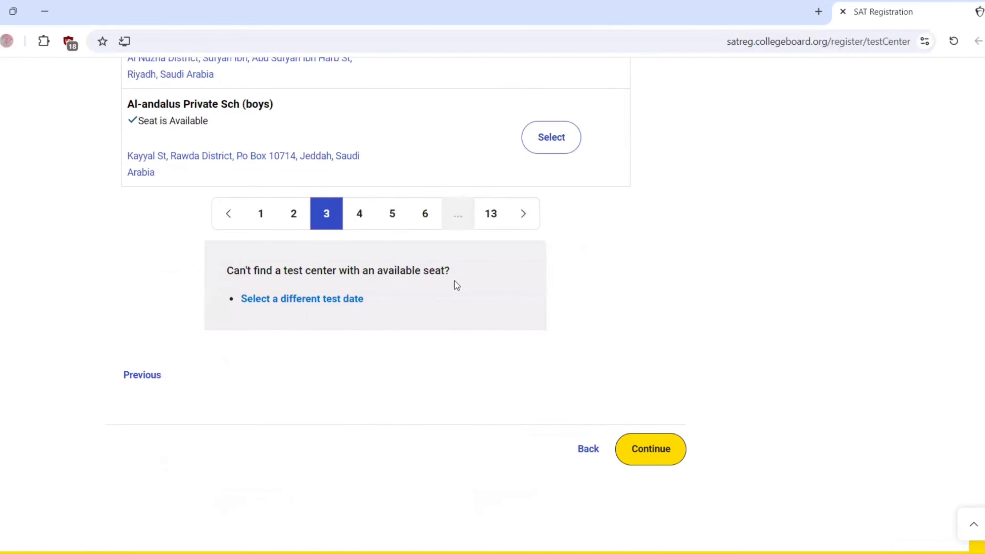
click(650, 449)
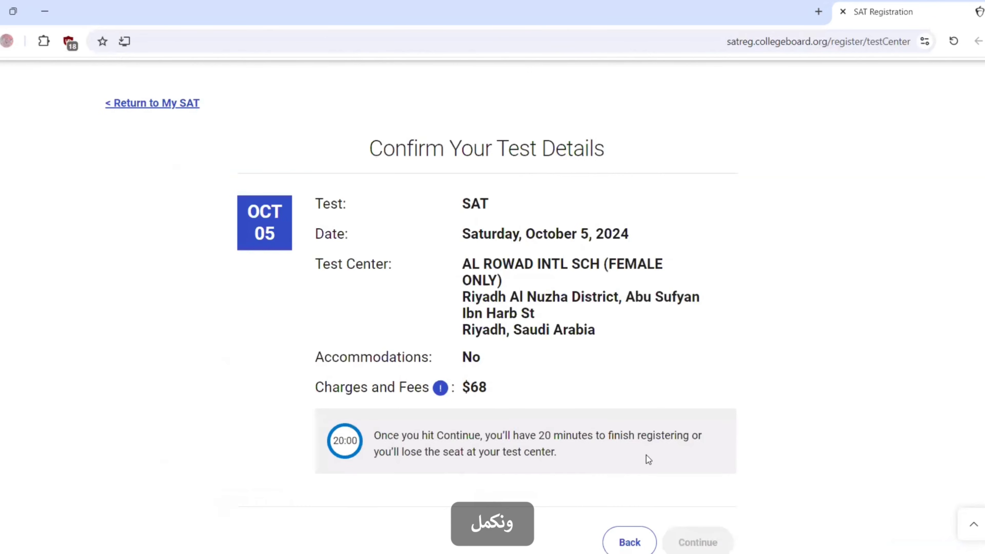
- Pass the hCaptcha image check and confirm the October 5, 2024 test details
scroll(974, 301, down, 2)
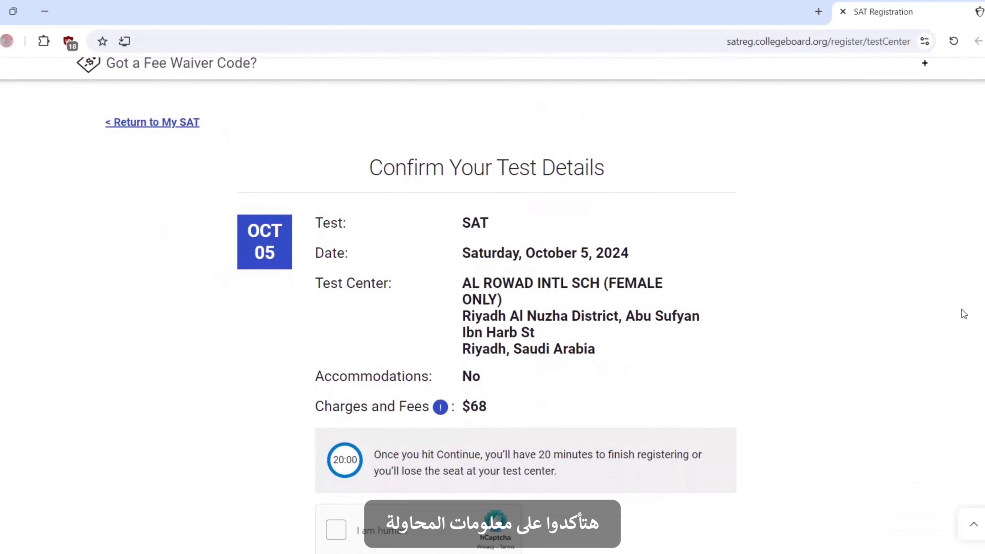
scroll(516, 205, down, 1)
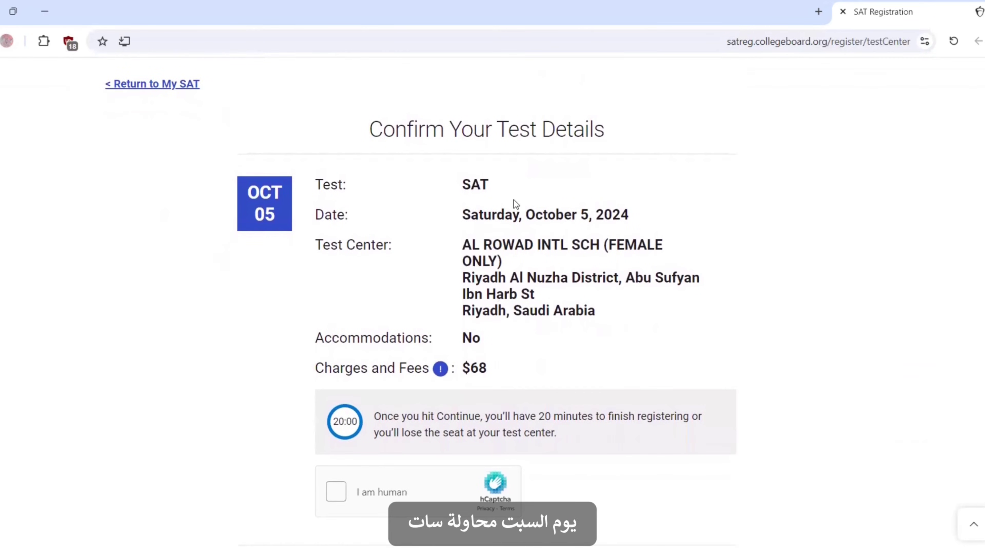
scroll(438, 414, down, 2)
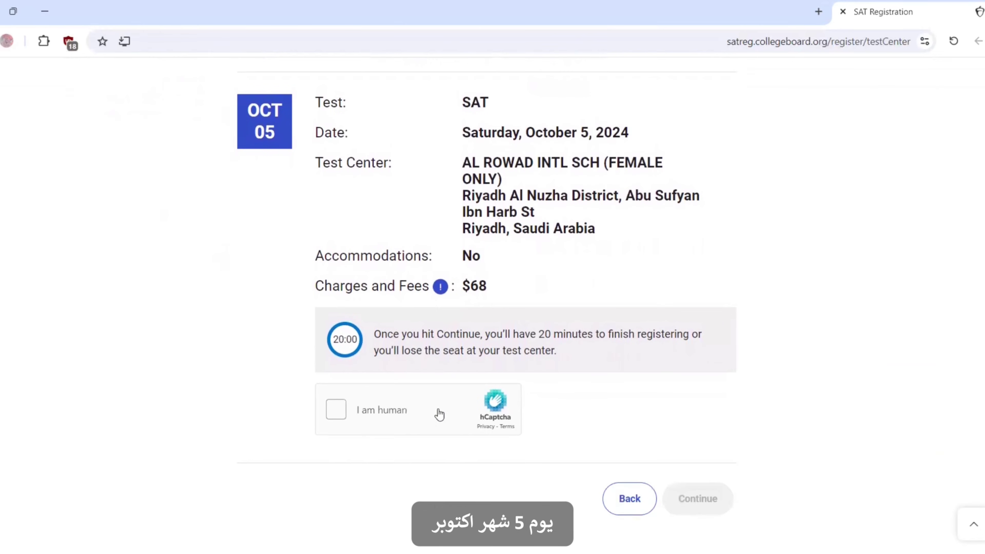
click(337, 413)
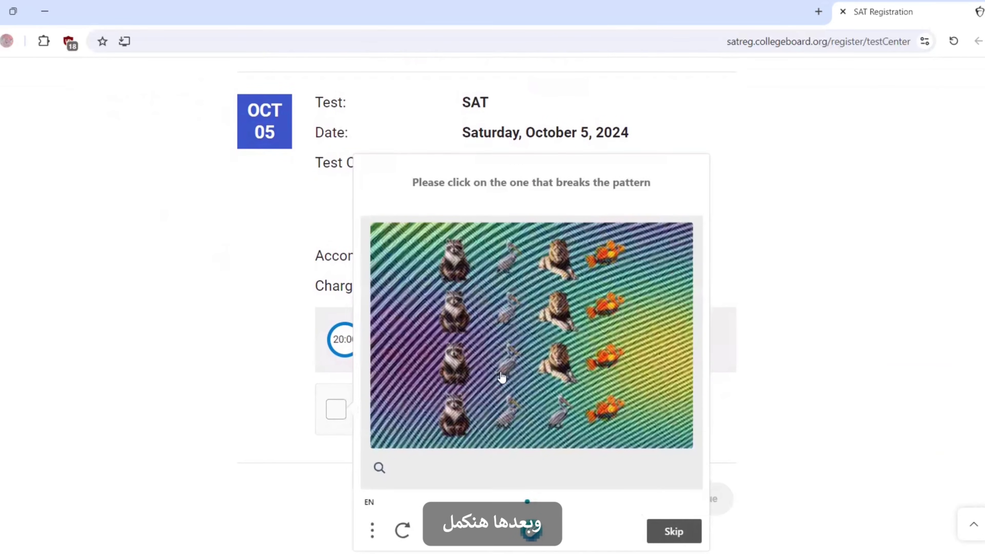
click(532, 293)
click(694, 505)
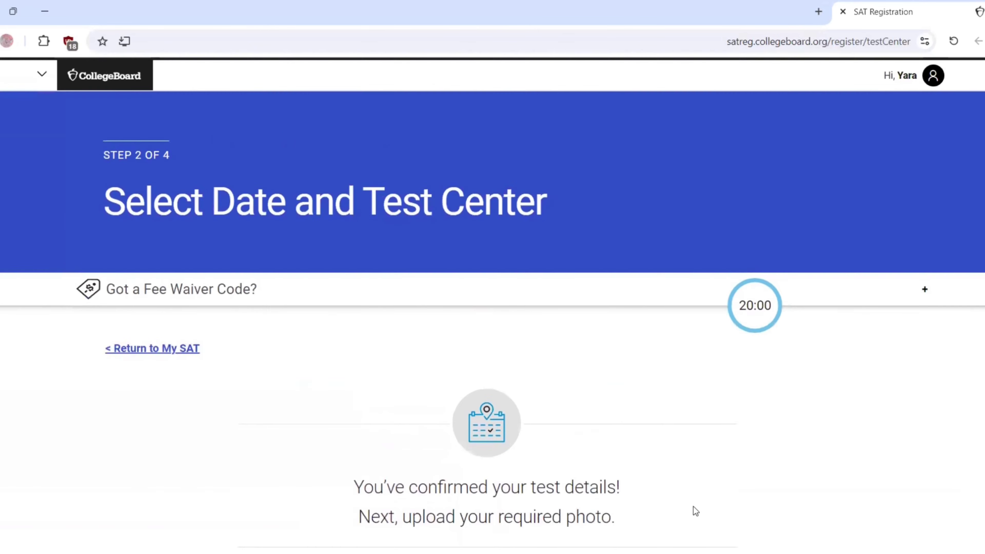
- Continue to the photo step and start the photo upload process
scroll(381, 428, down, 5)
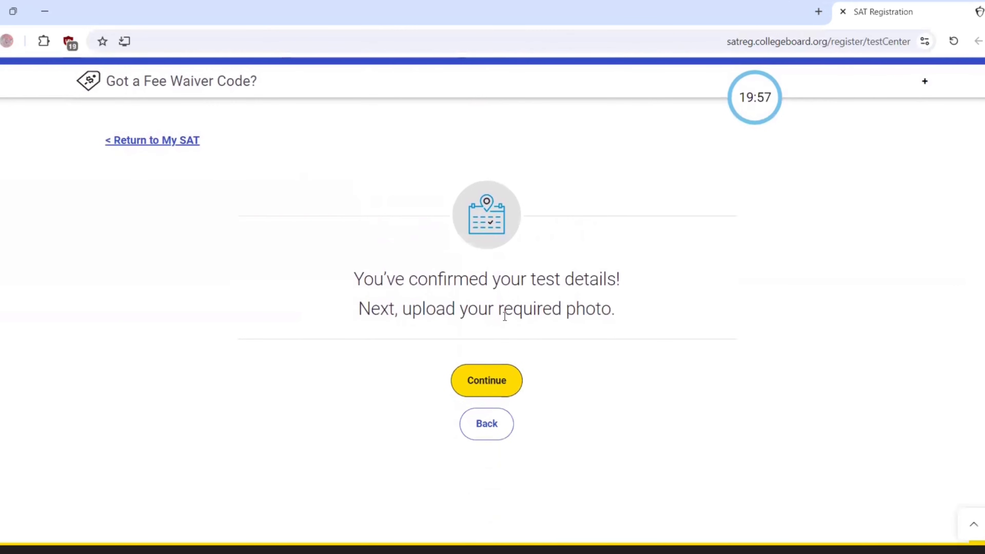
click(487, 378)
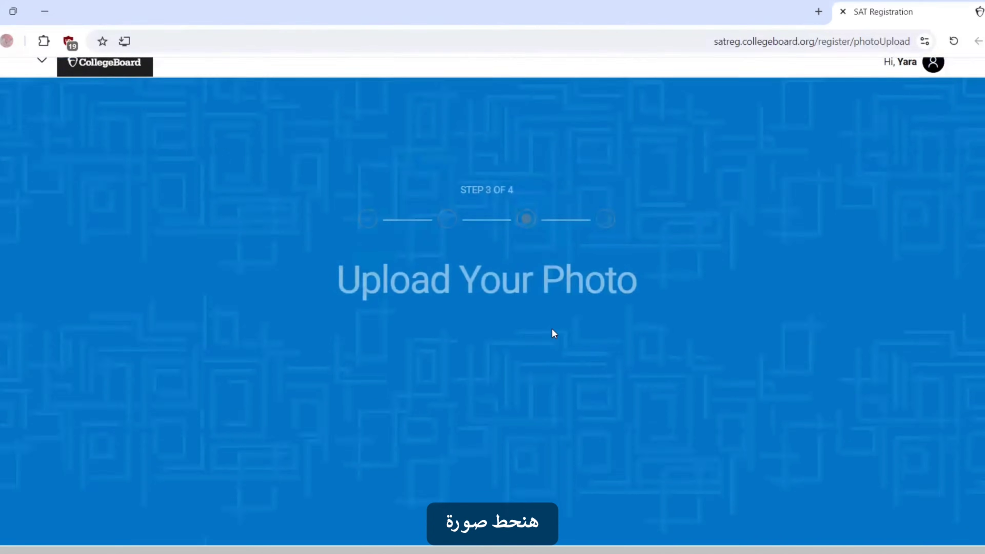
scroll(493, 303, down, 1)
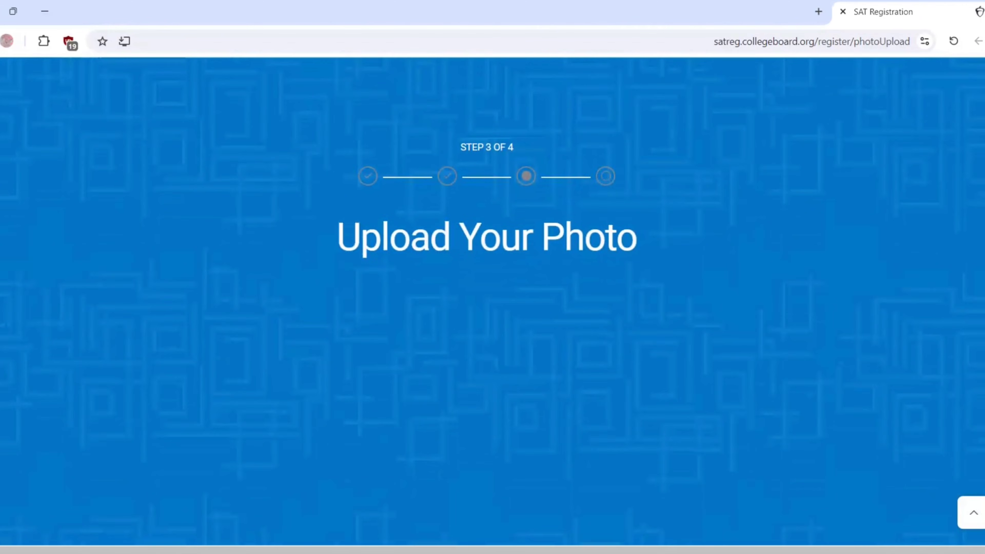
scroll(492, 303, down, 4)
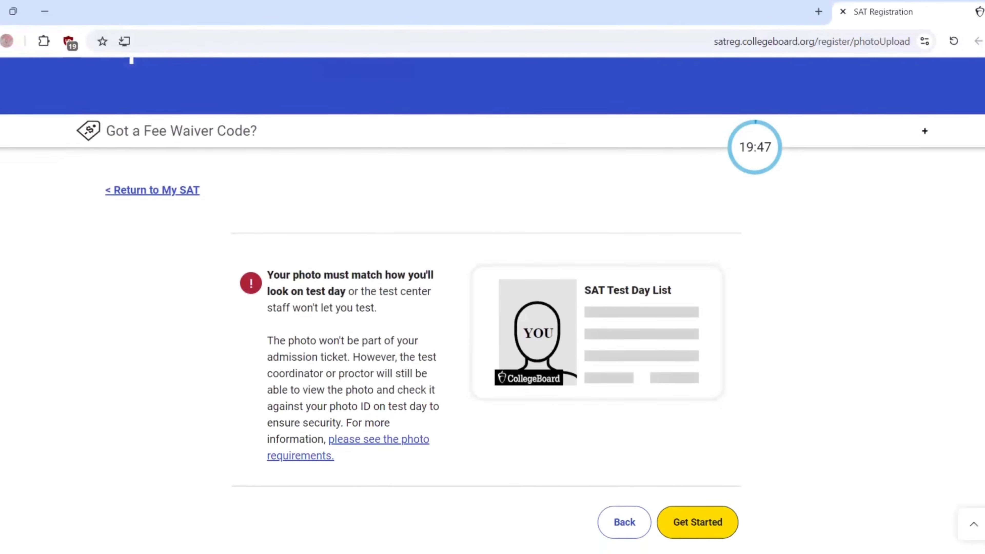
scroll(492, 302, down, 1)
click(689, 468)
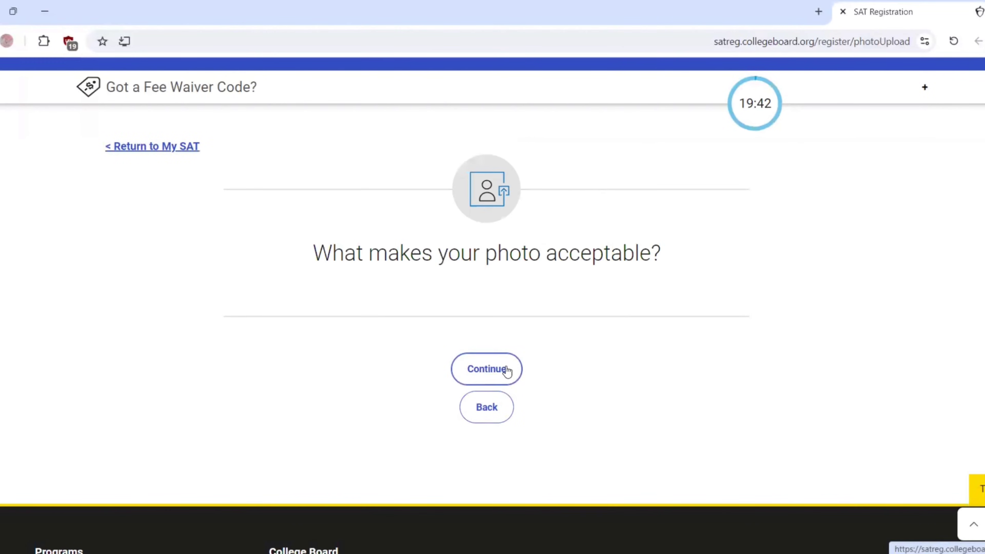
- Step through every photo guideline until 'It's Time for Your Photo' appears
click(478, 370)
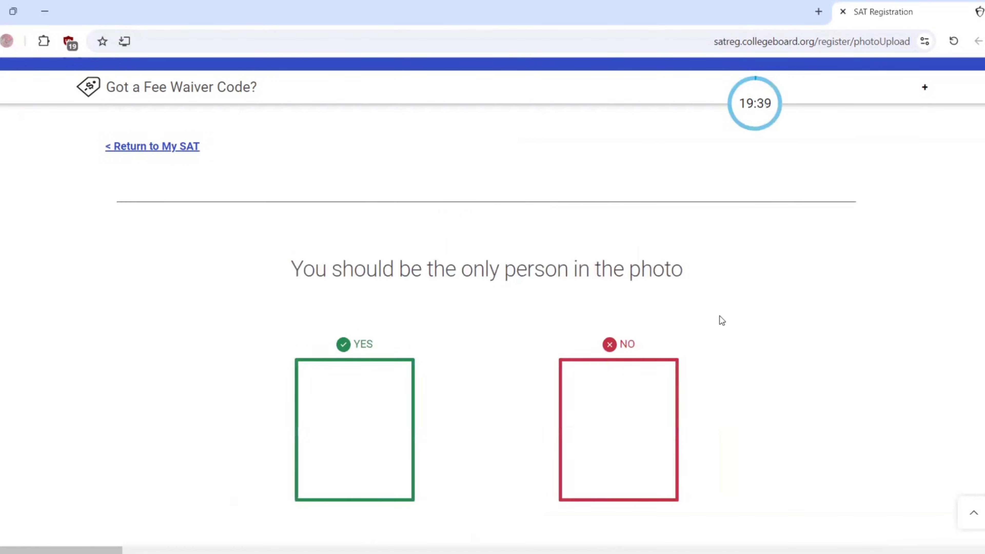
scroll(962, 287, down, 6)
scroll(972, 304, up, 2)
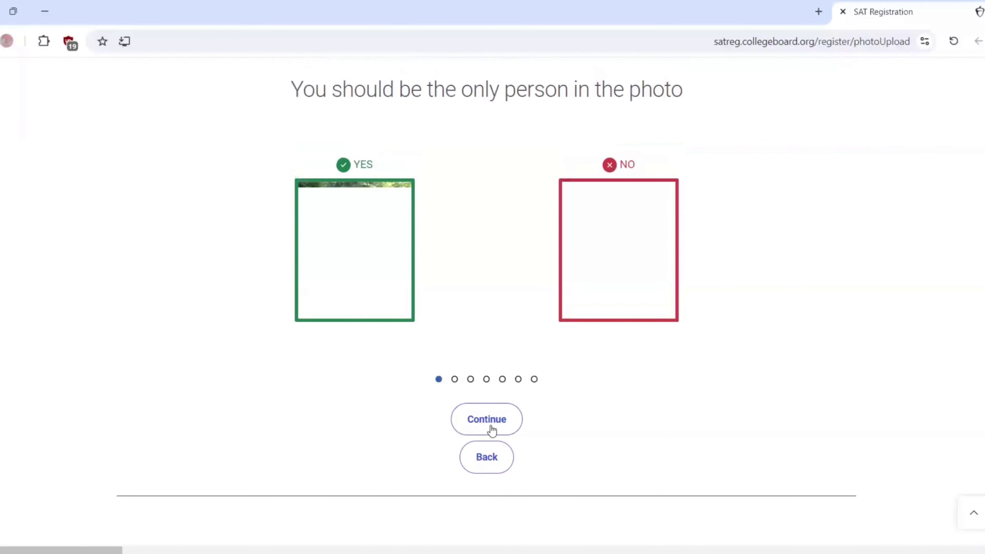
click(491, 426)
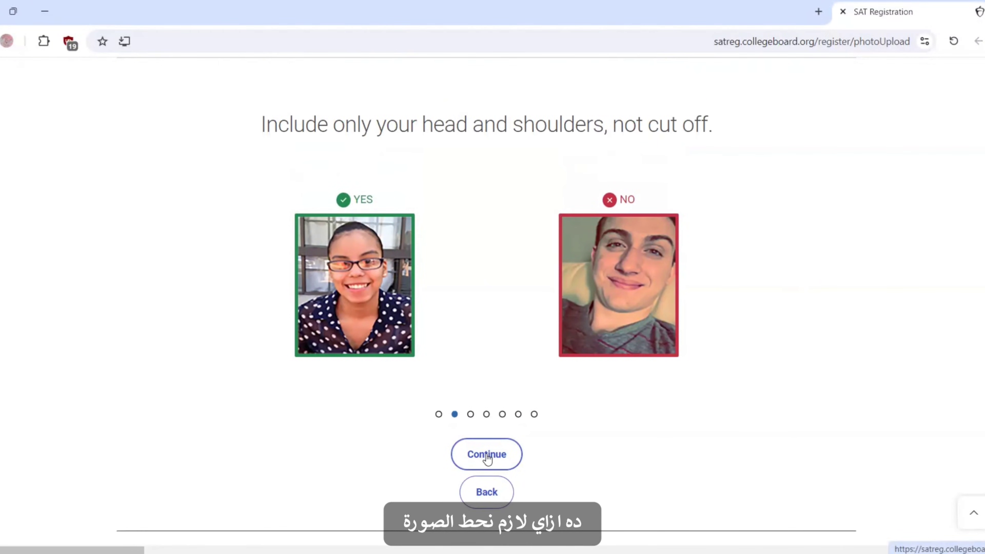
click(488, 455)
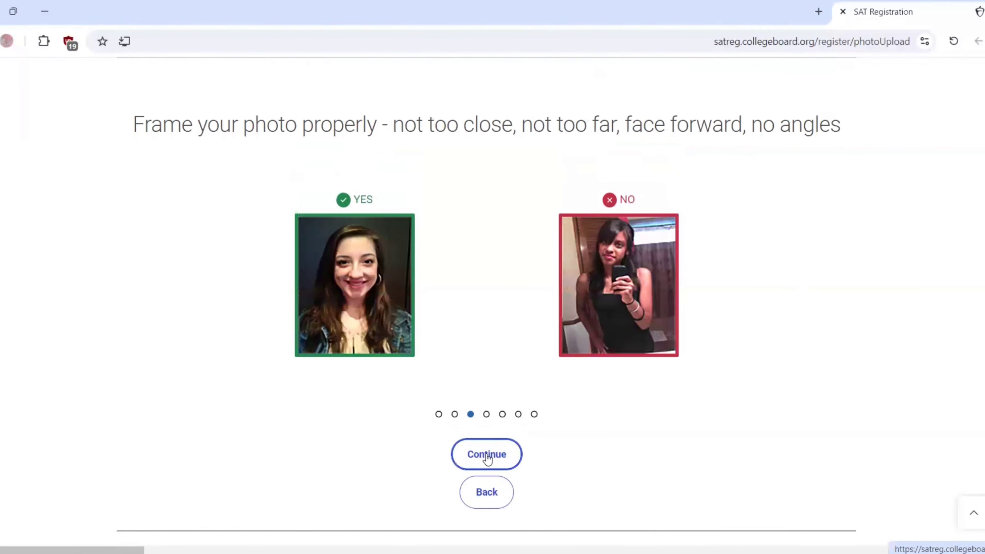
click(487, 455)
click(488, 455)
click(487, 454)
click(488, 455)
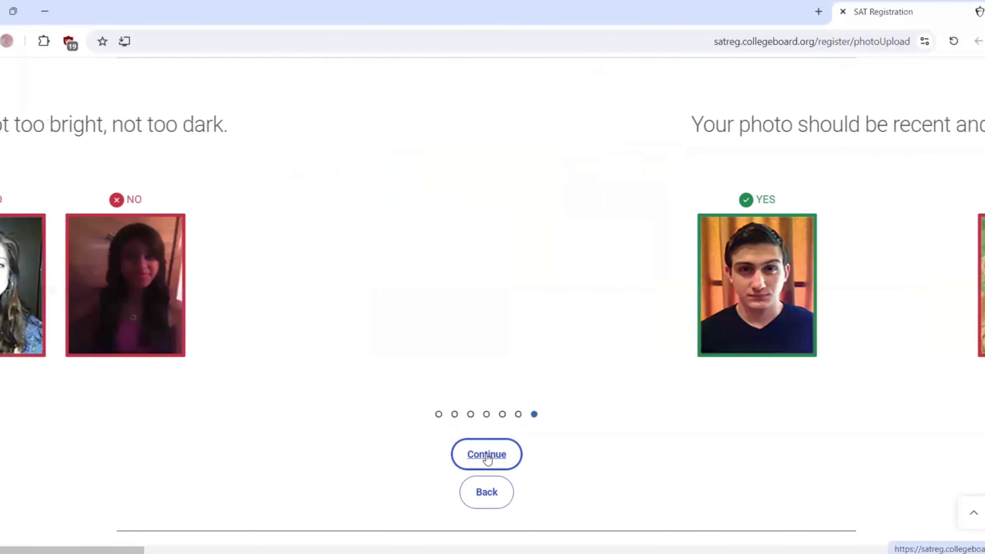
click(488, 455)
scroll(802, 367, up, 3)
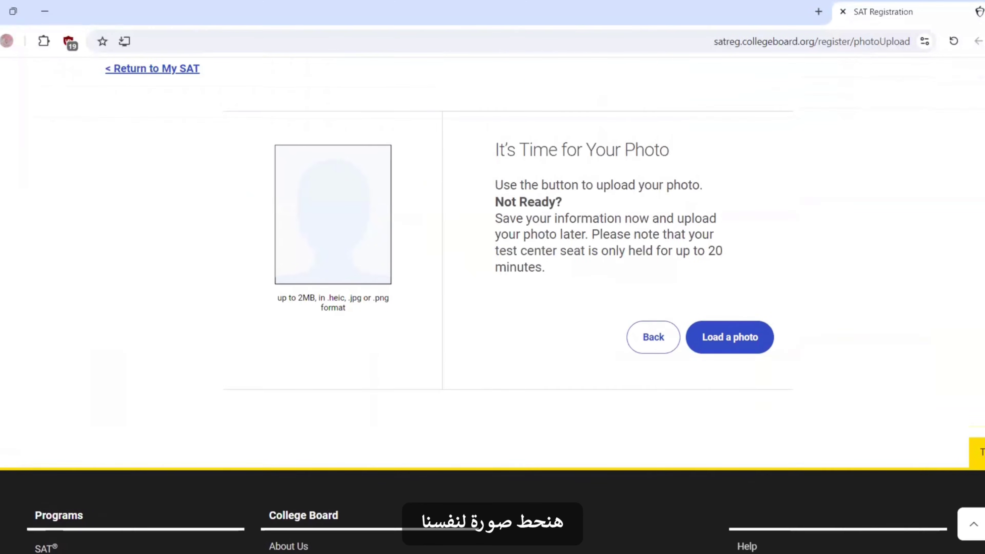
click(731, 383)
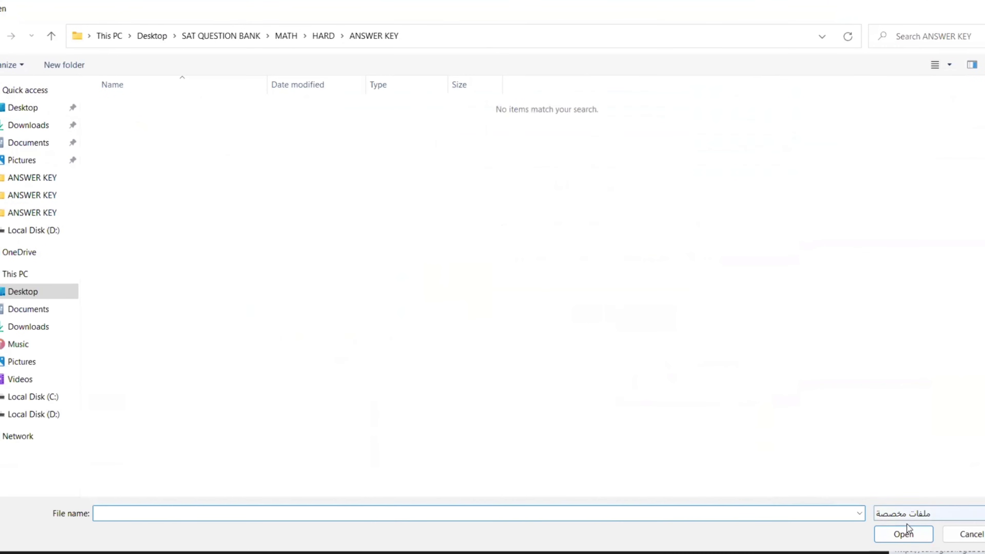
key(Escape)
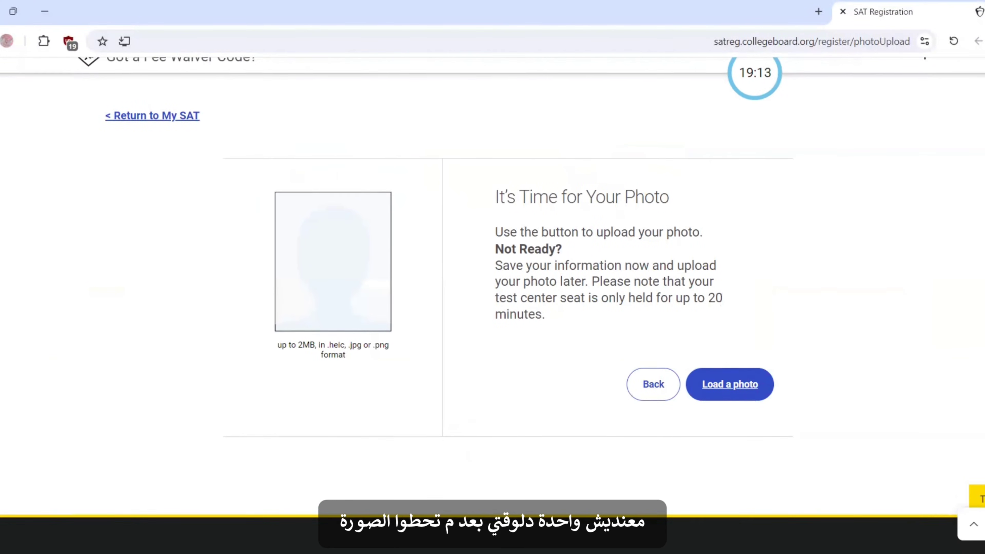
scroll(960, 282, up, 3)
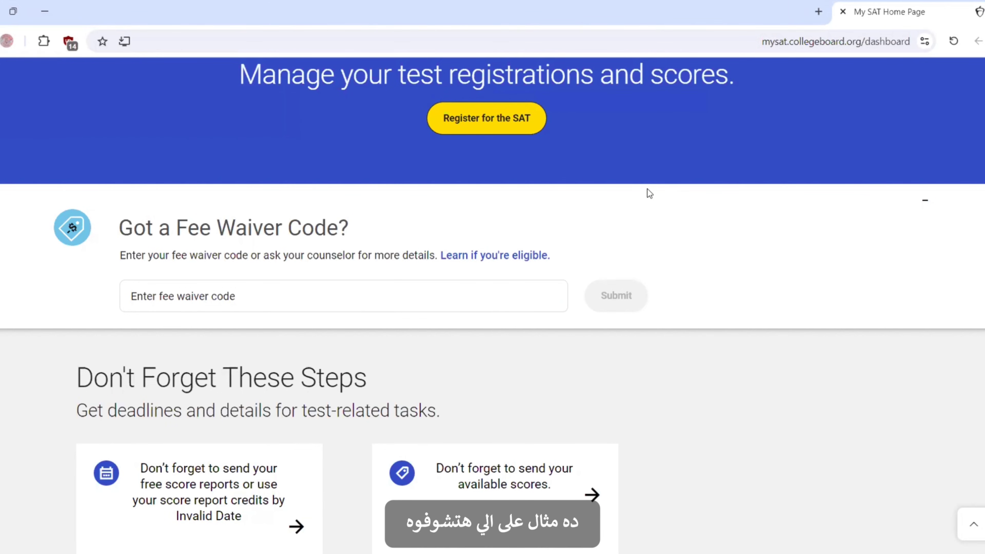
- Request the admission ticket for the August 24, 2024 SAT under My Upcoming Tests
scroll(647, 189, down, 1)
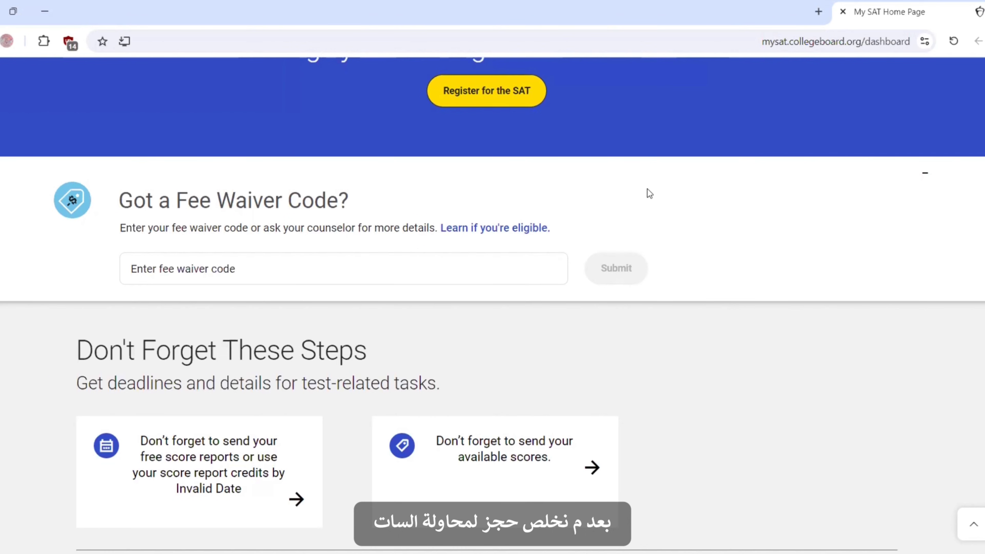
scroll(647, 189, down, 10)
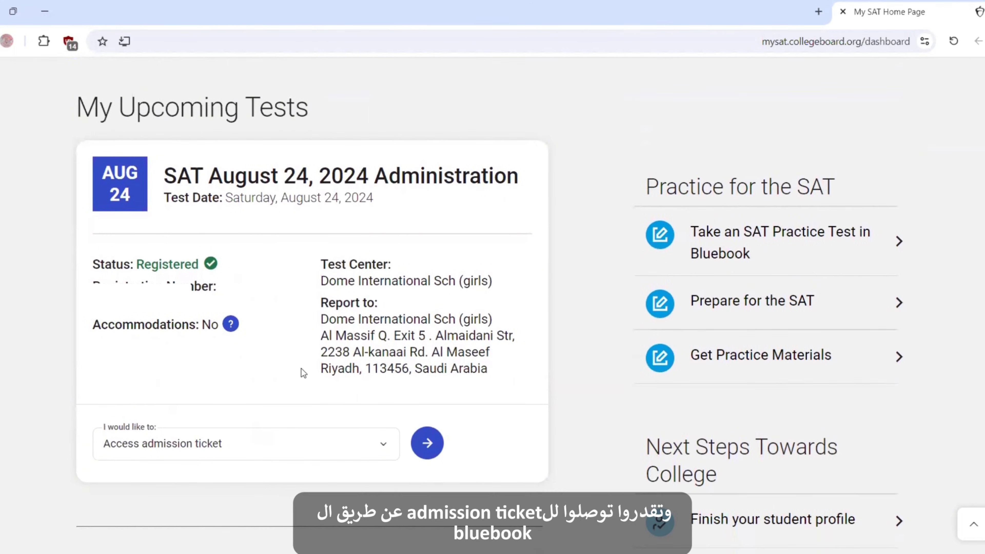
click(427, 443)
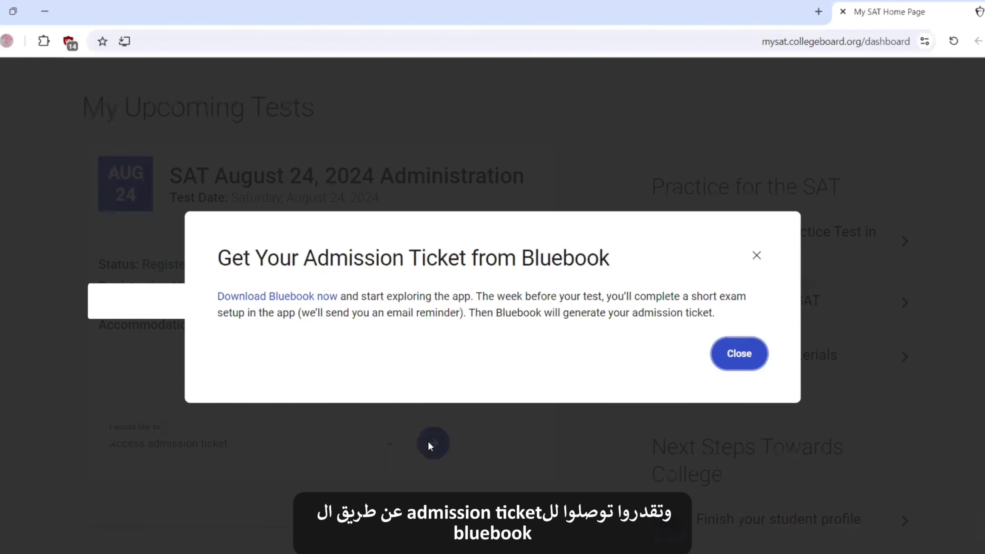